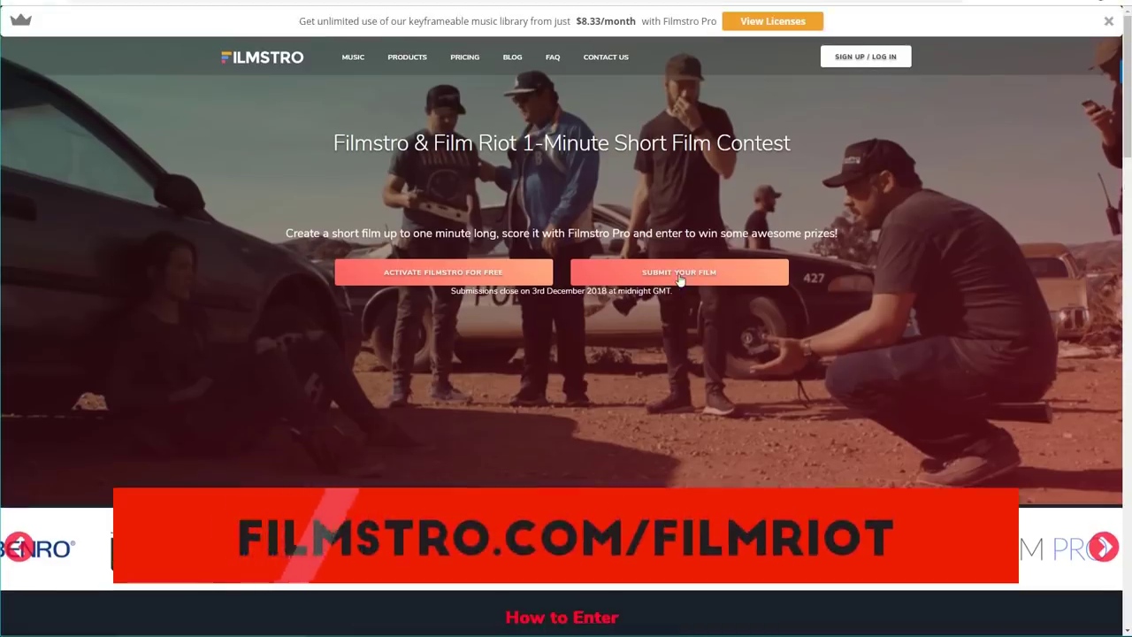
Scroll to the Filmstro How to Enter steps and advance the sponsor logos twice
scroll(679, 279, "down", 3)
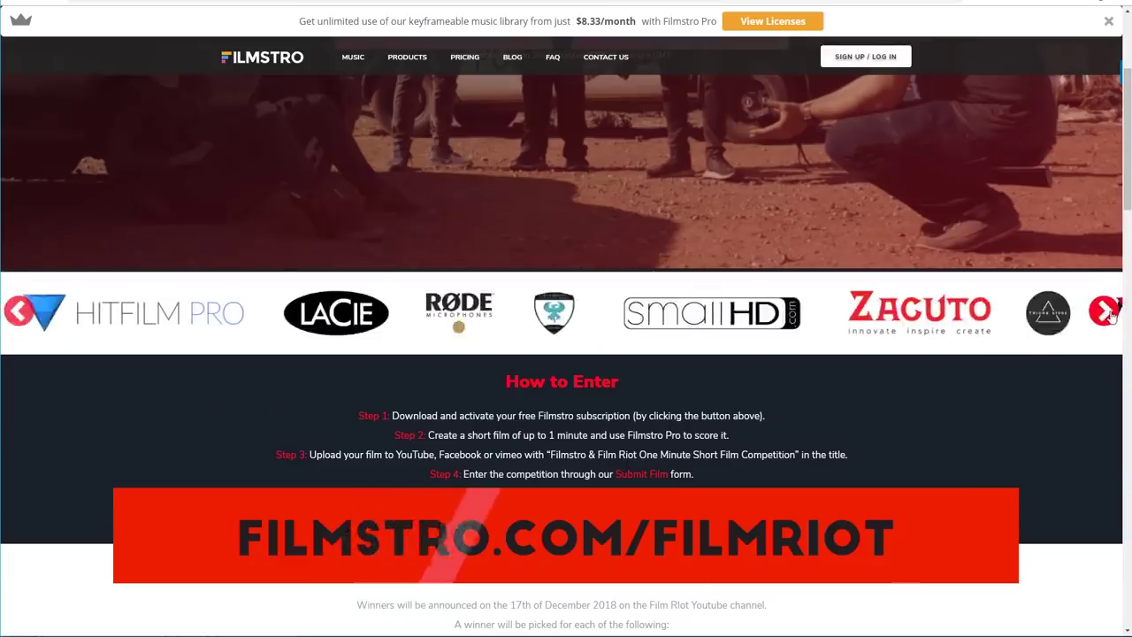
left_click(1106, 311)
left_click(1105, 312)
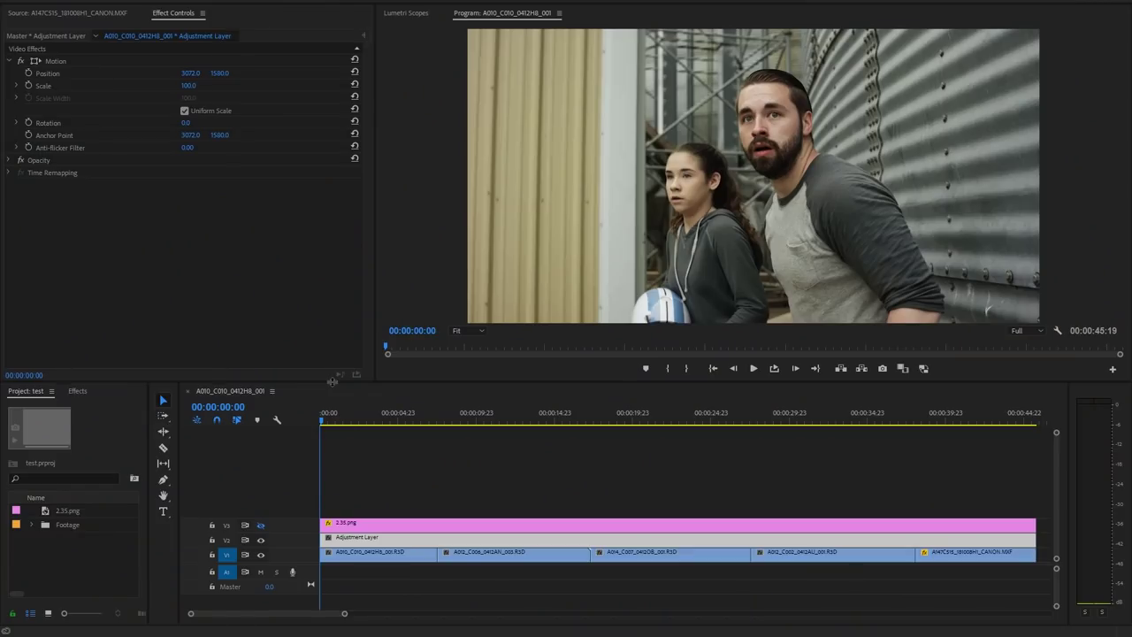
Step through the sequence's edit points to the last clip and back to the start
key("Down")
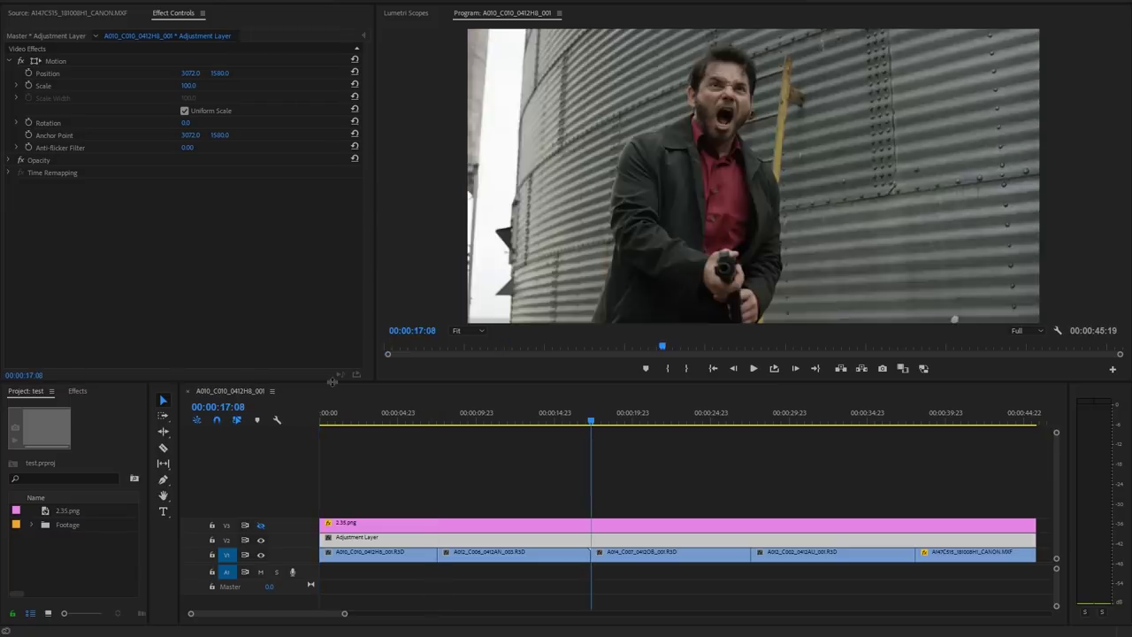
key("Down")
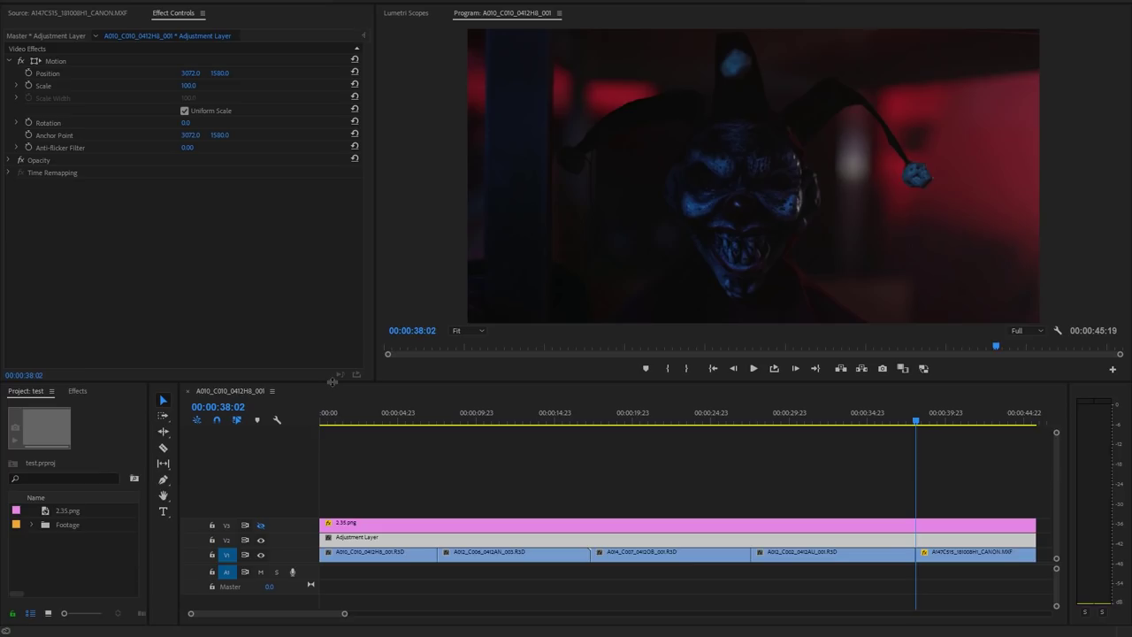
key("Up")
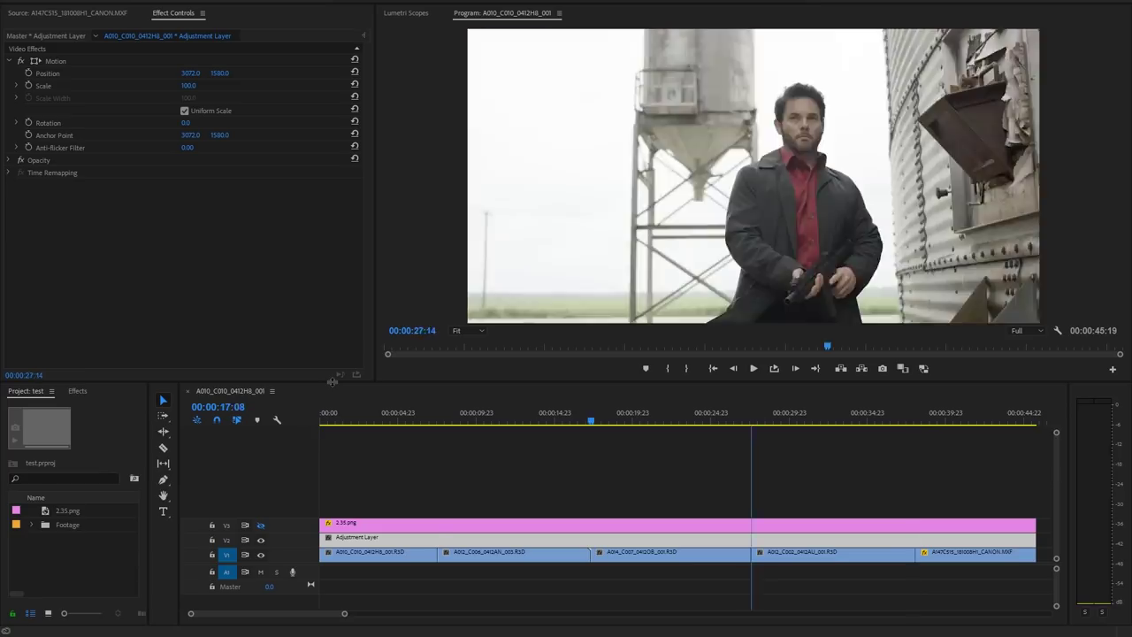
key("Up")
key("Up")
key("Up")
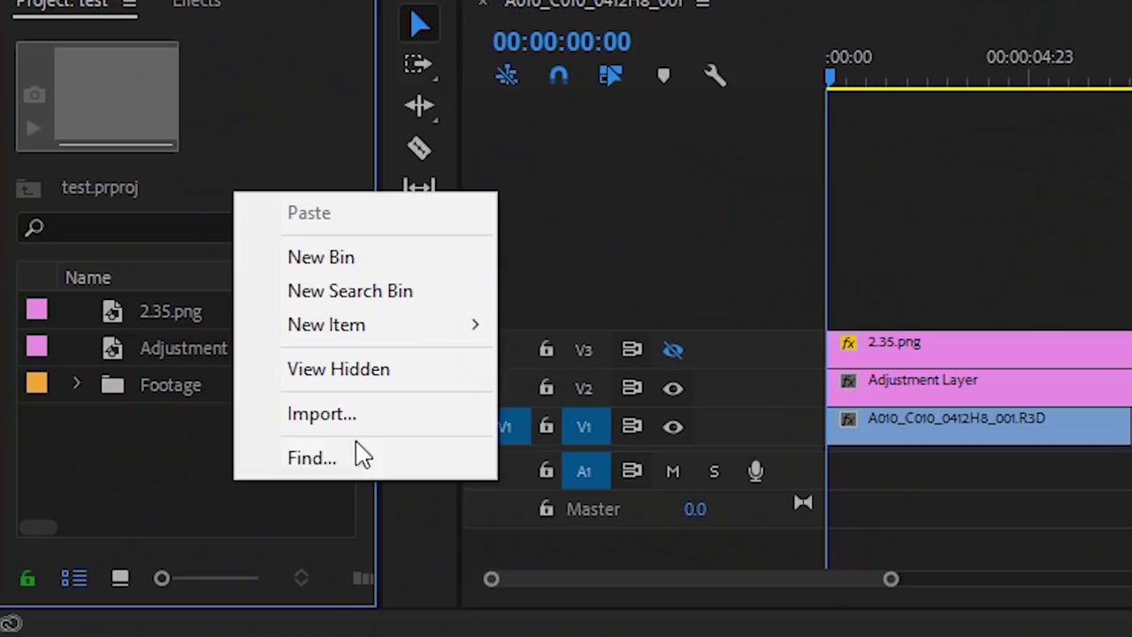
mouse_move(326, 325)
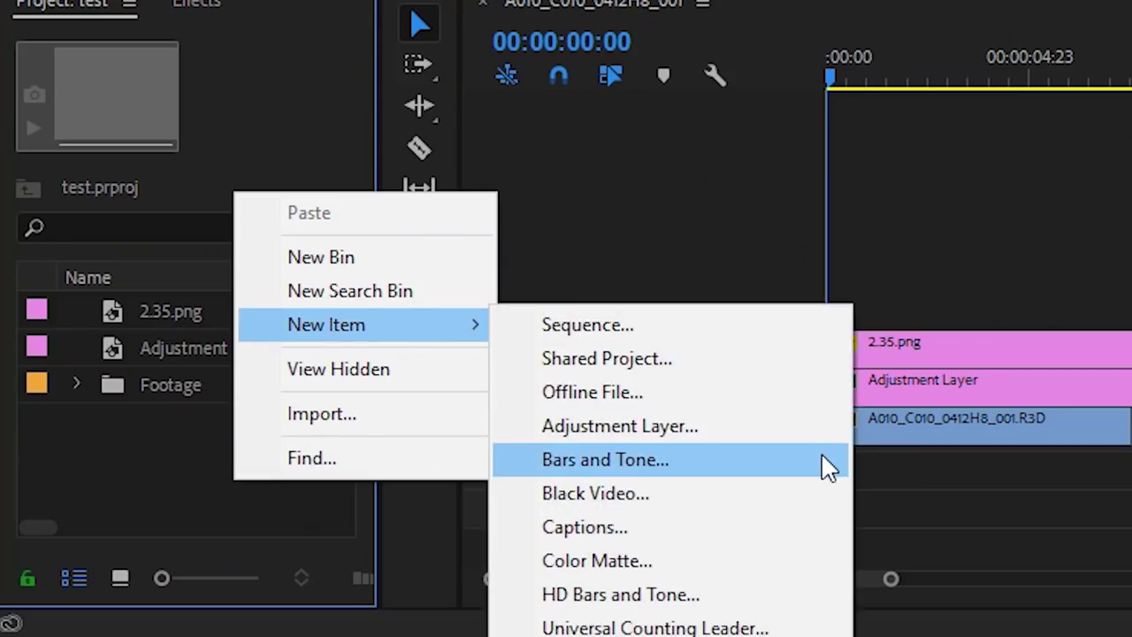
Create a new adjustment layer and toggle the 2.35 letterbox overlay on and off
left_click(822, 423)
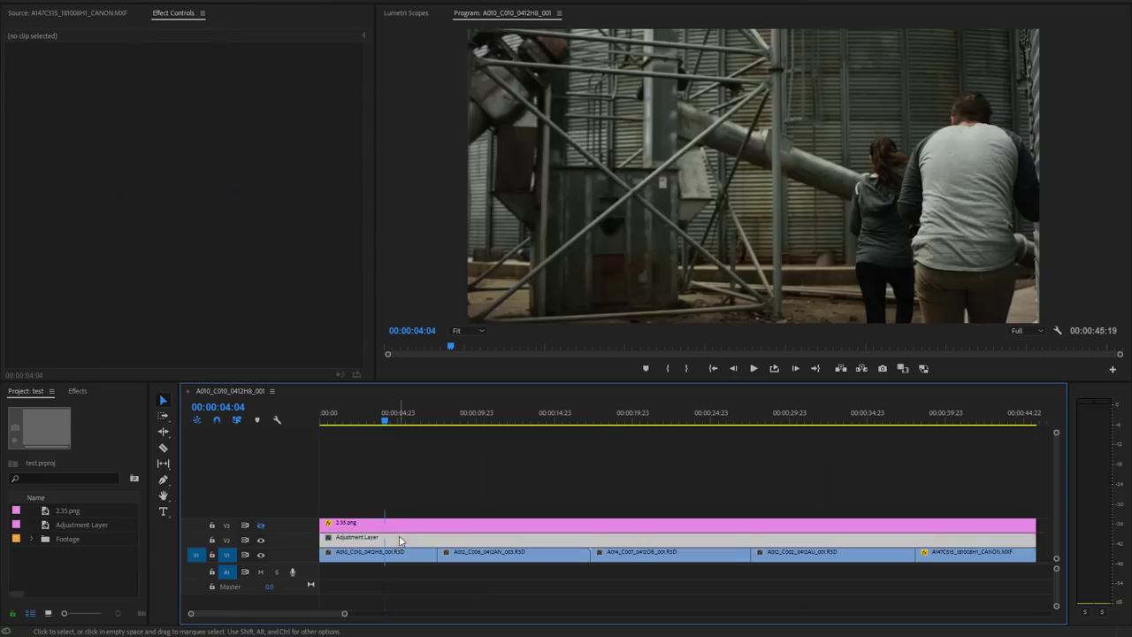
key("Home")
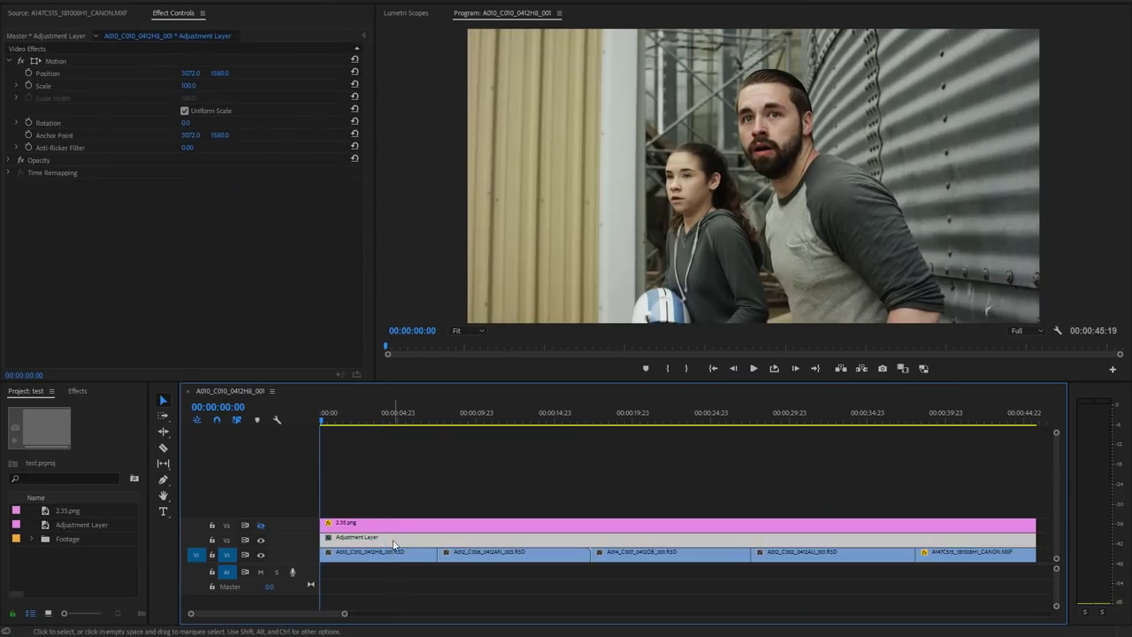
left_click(341, 524)
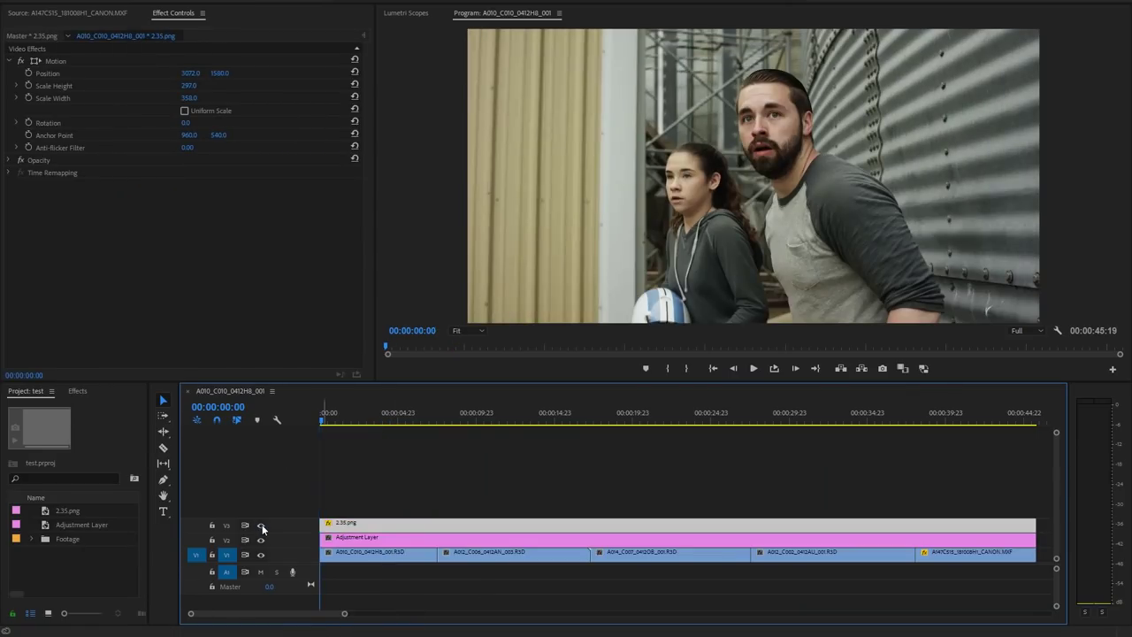
left_click(260, 525)
left_click(261, 527)
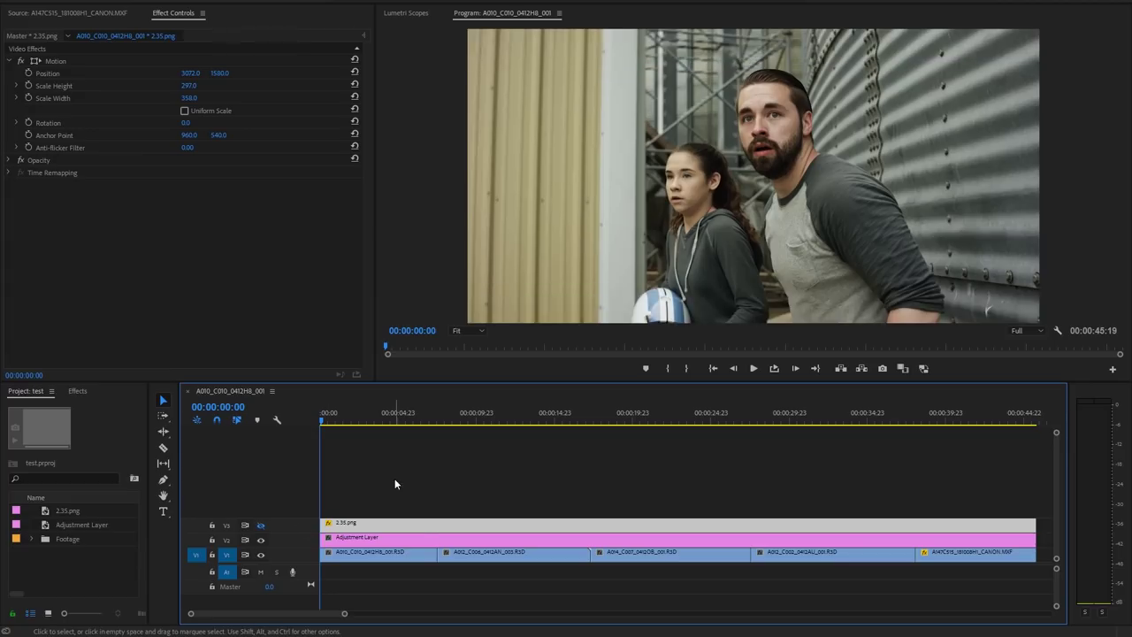
left_click(421, 539)
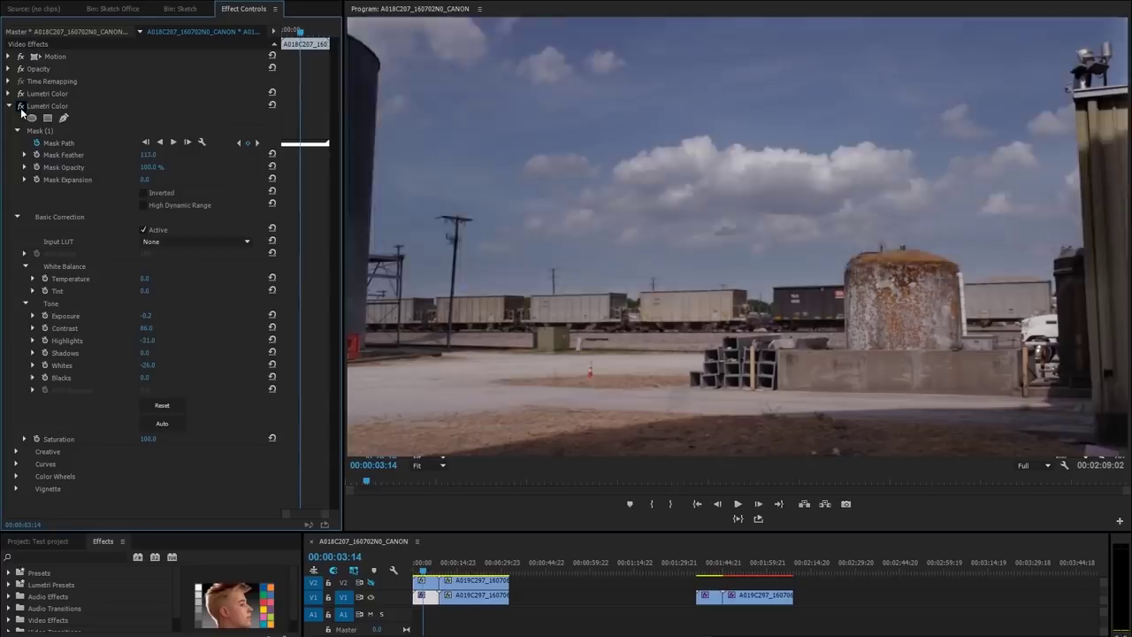
Play the masked graded clip and view FilmConvert's Premiere plugin page
key("space")
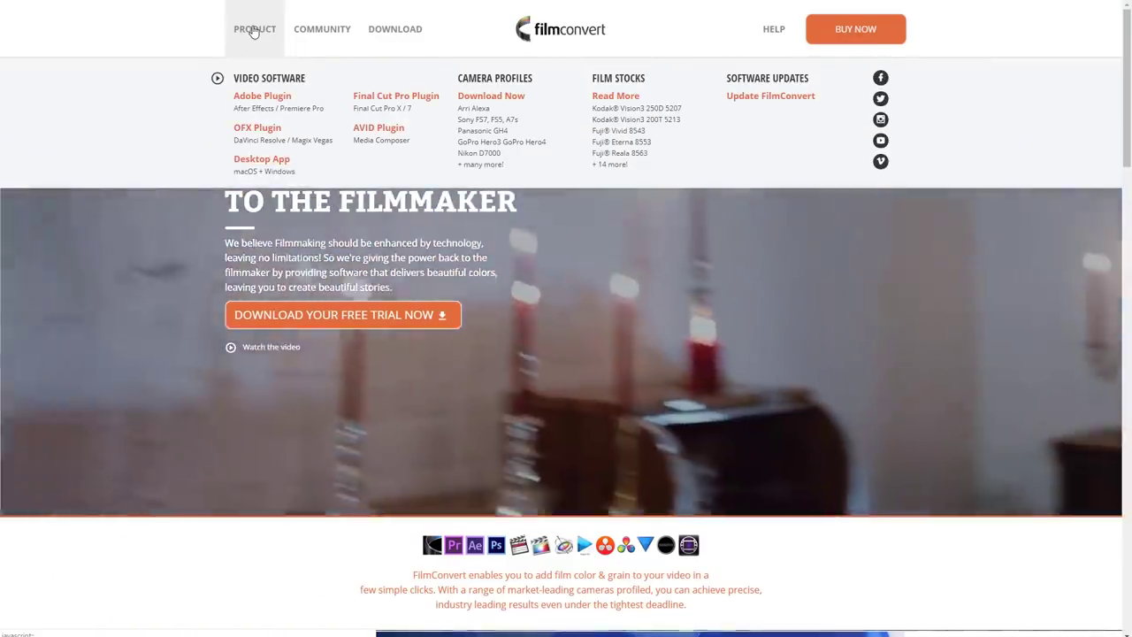
left_click(270, 101)
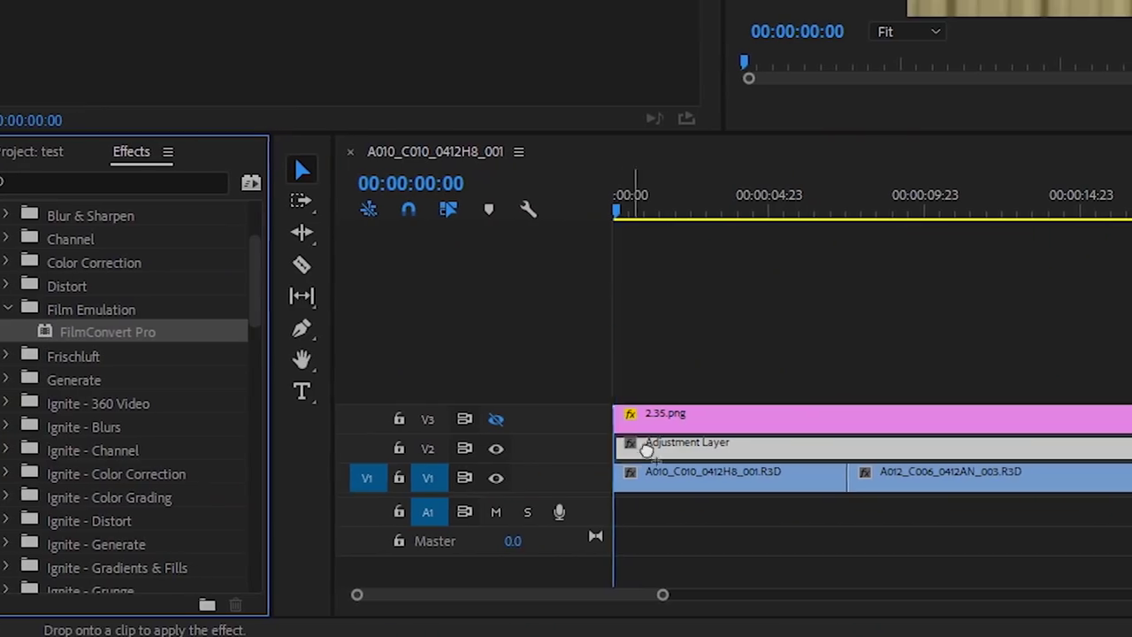
Apply FilmConvert Pro to the adjustment layer and enter a negative Camera Settings exposure
left_click_drag(646, 449, 648, 447)
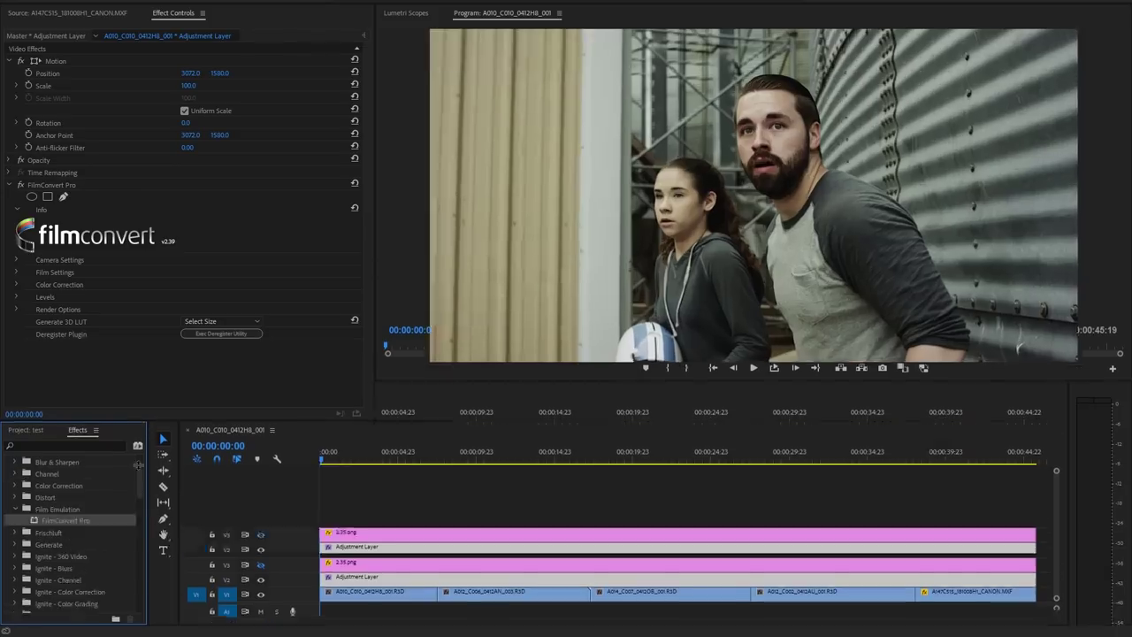
left_click(16, 259)
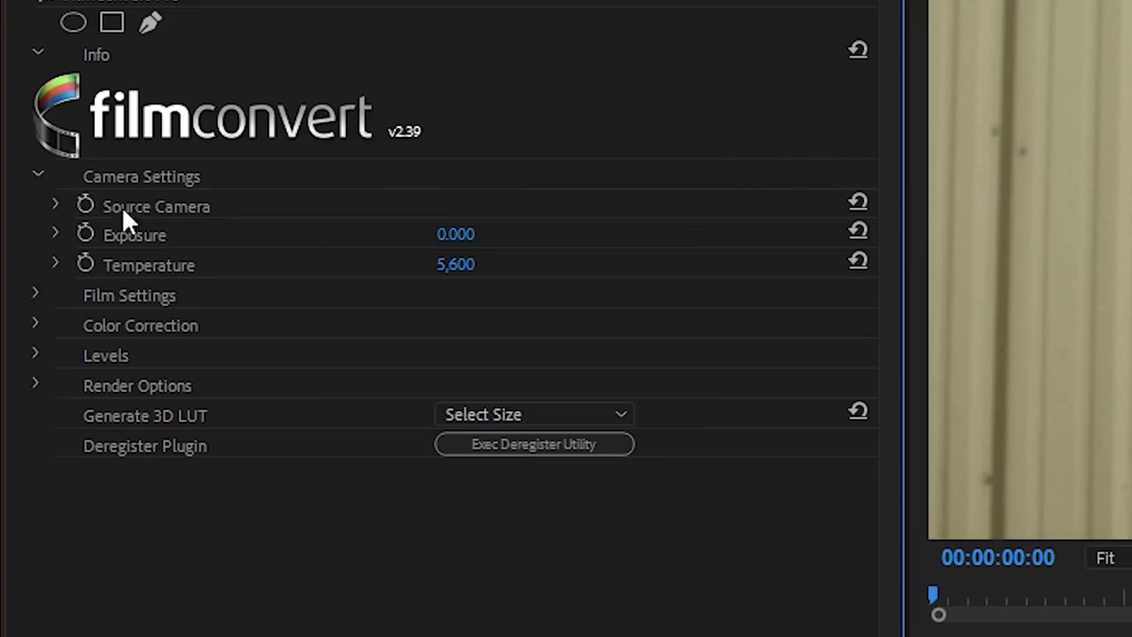
left_click(54, 204)
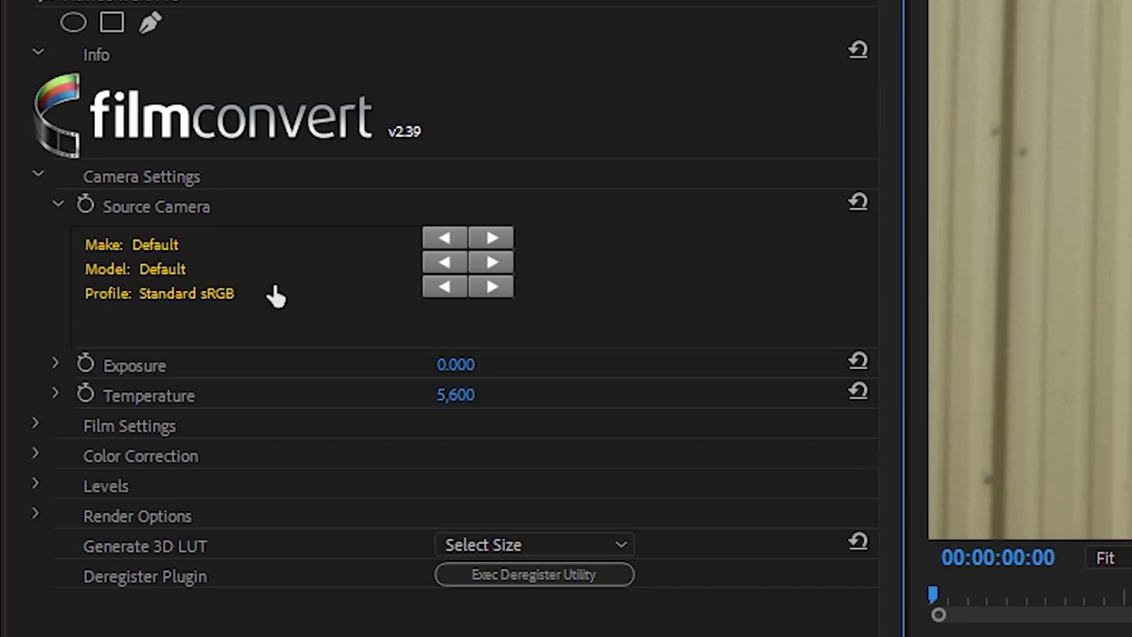
left_click(55, 204)
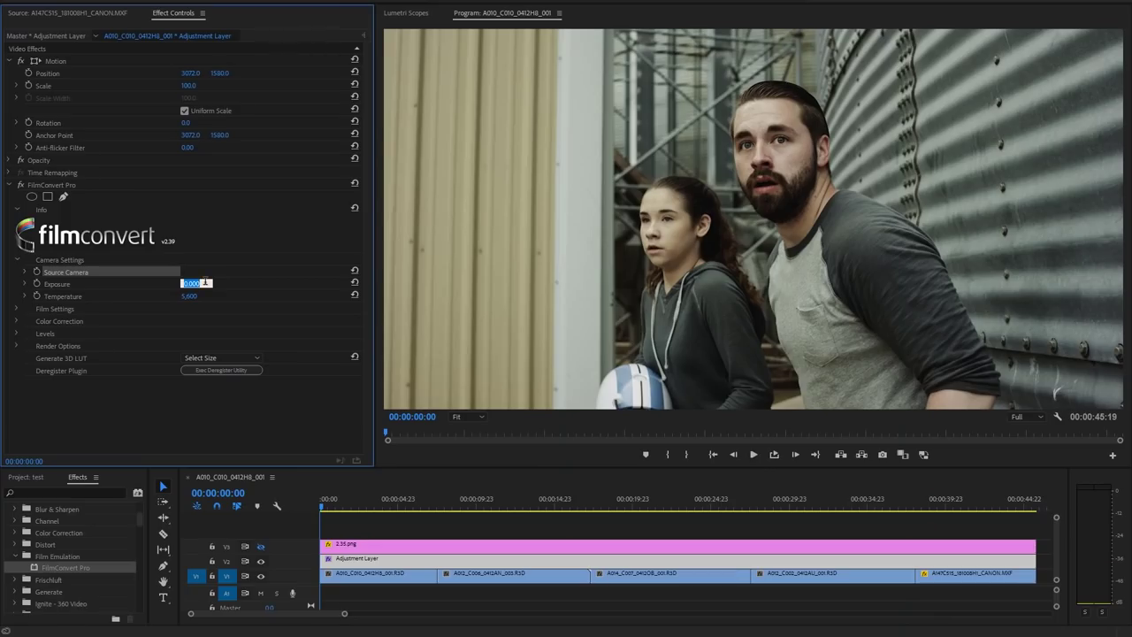
type("-")
left_click(159, 279)
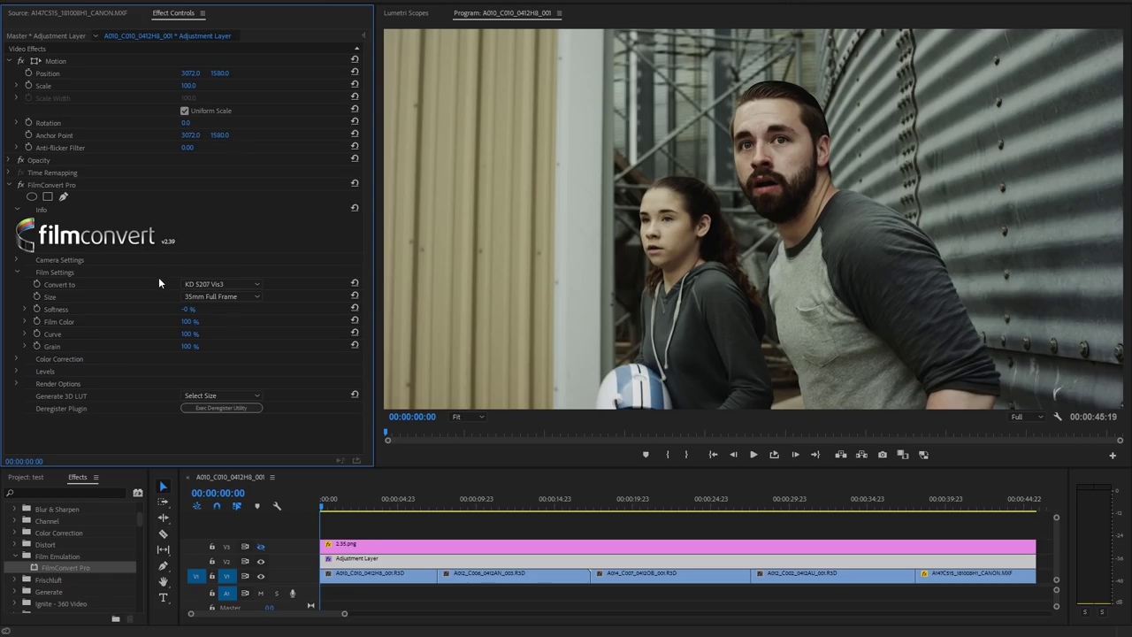
Try several film stocks and settle on KD 5207 Vis3
left_click(226, 285)
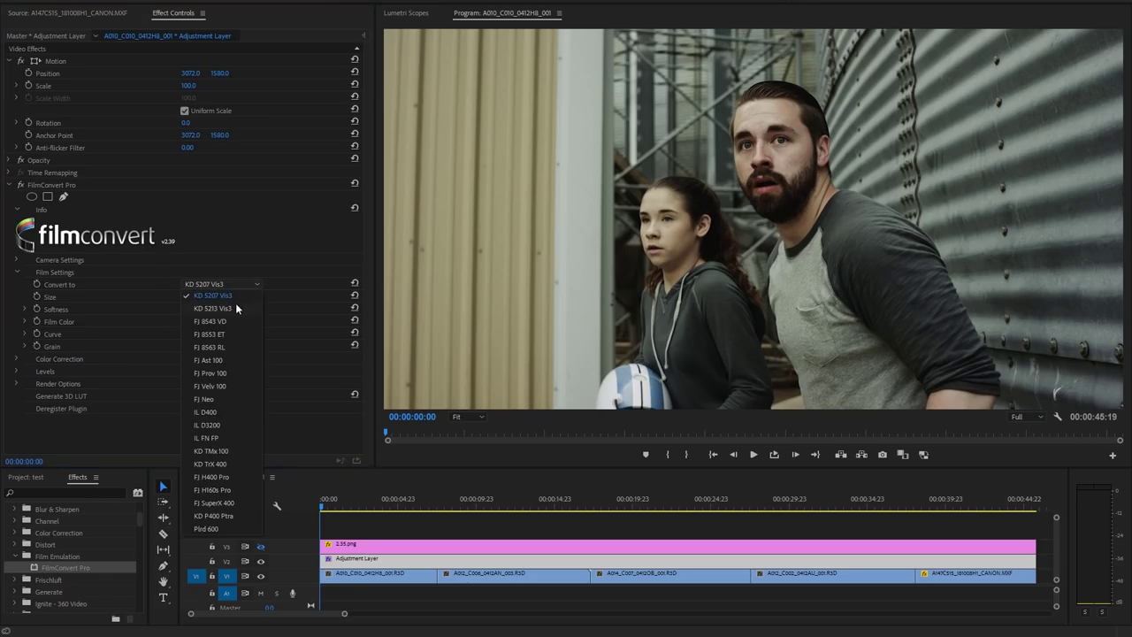
left_click(235, 305)
key("Down")
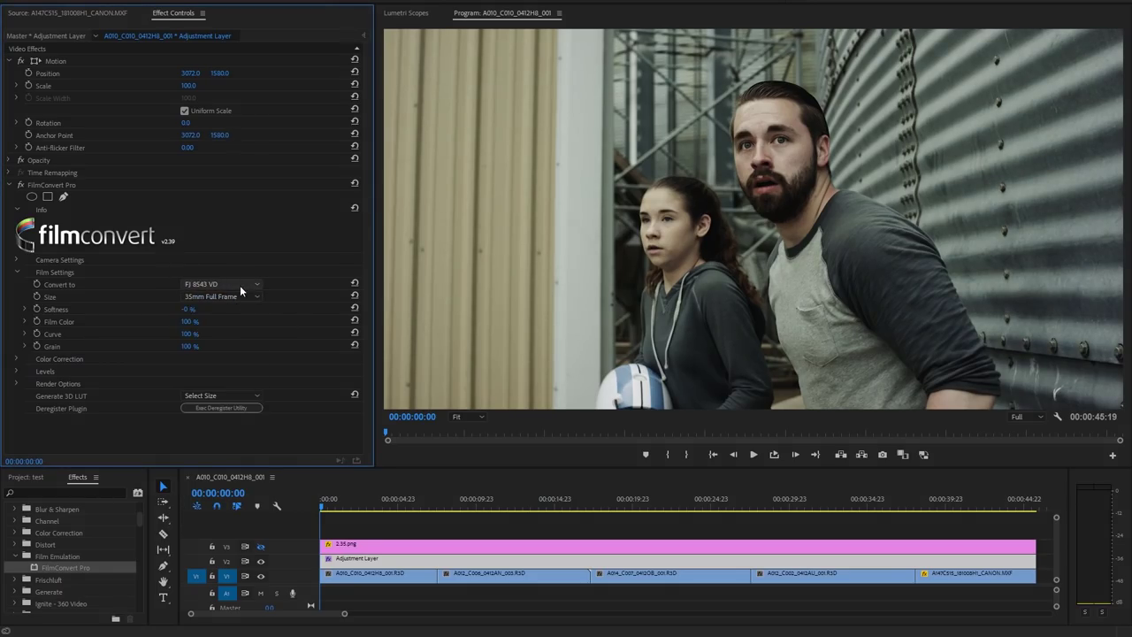
key("Down")
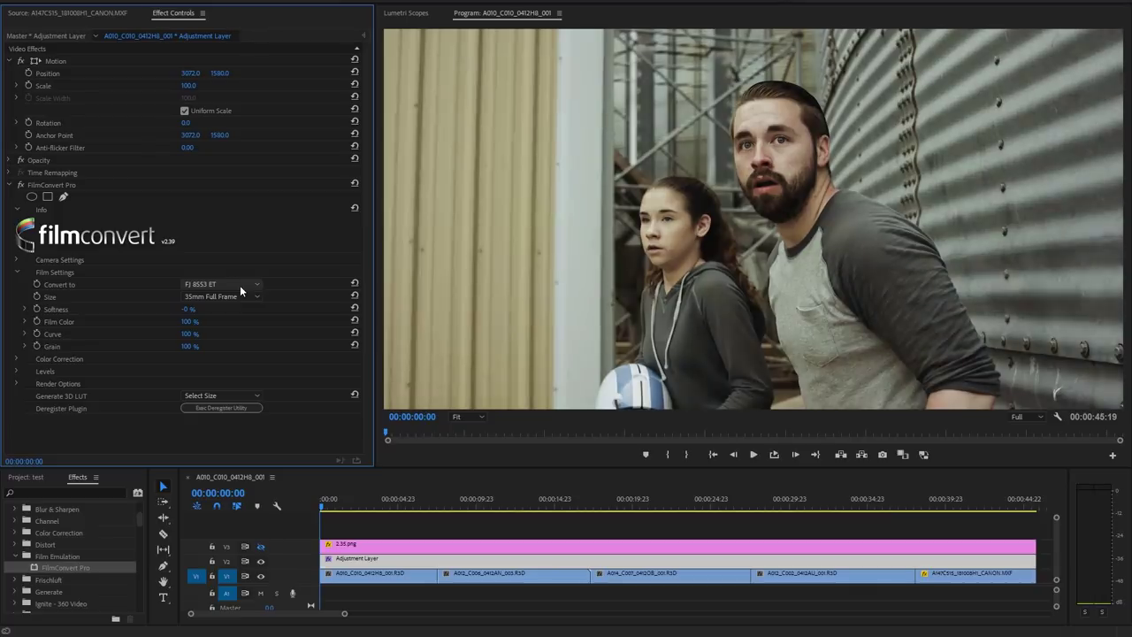
key("Down")
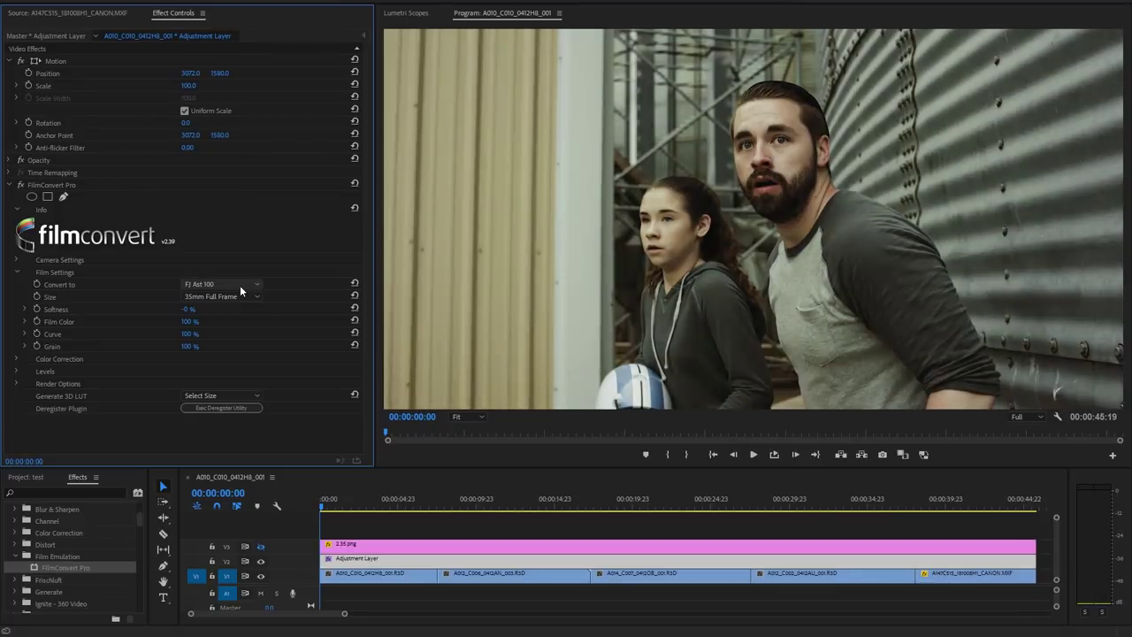
key("Down")
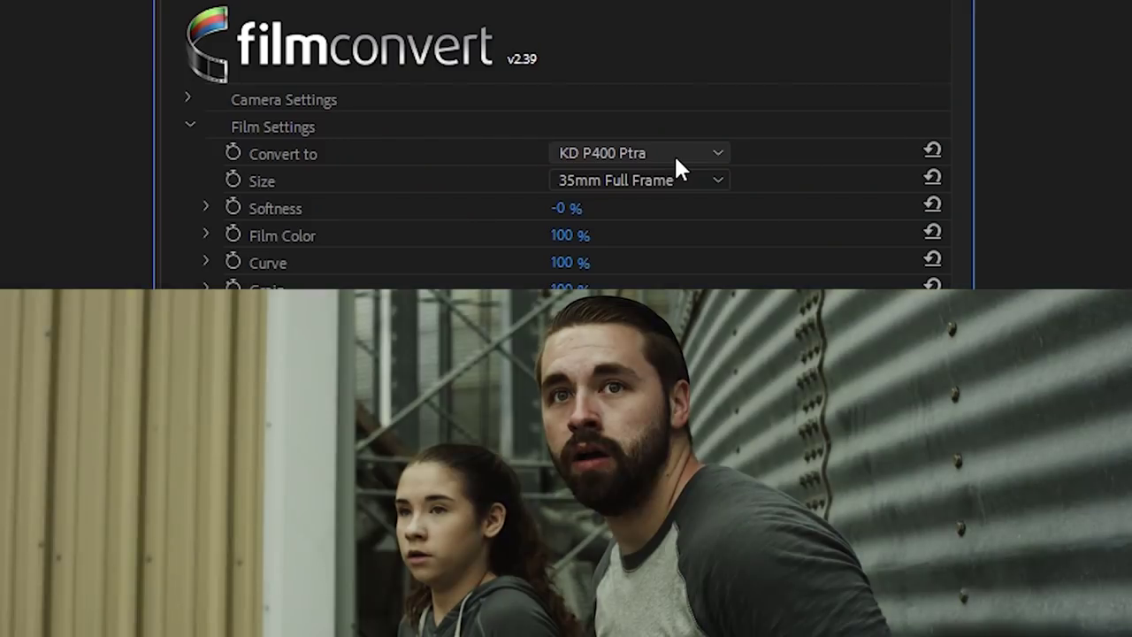
key("Down")
key("Down")
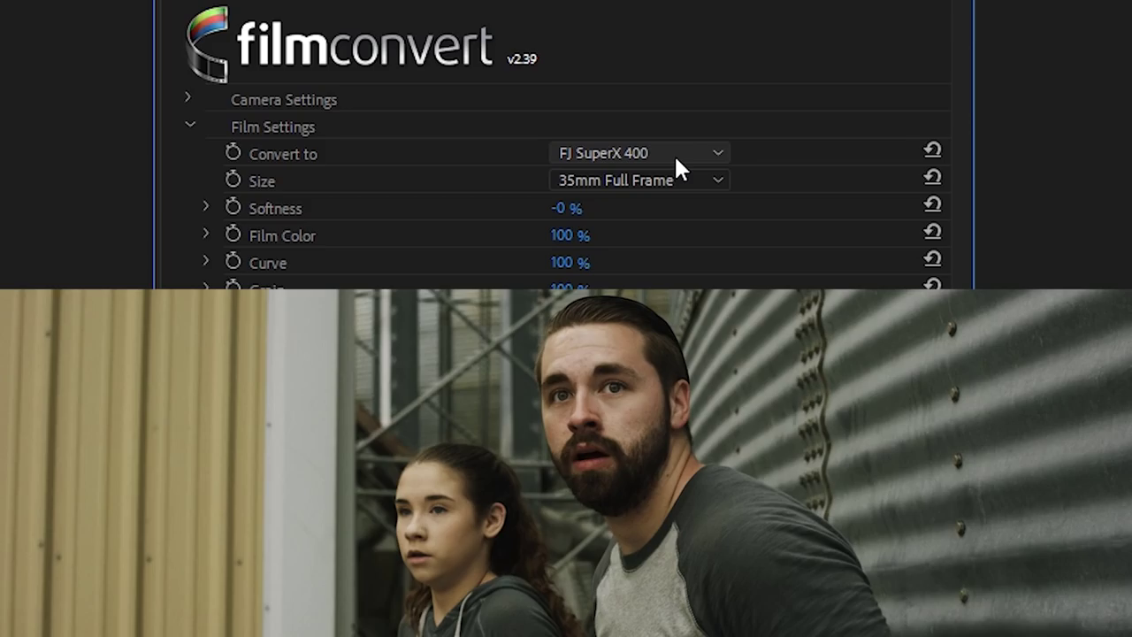
key("Down")
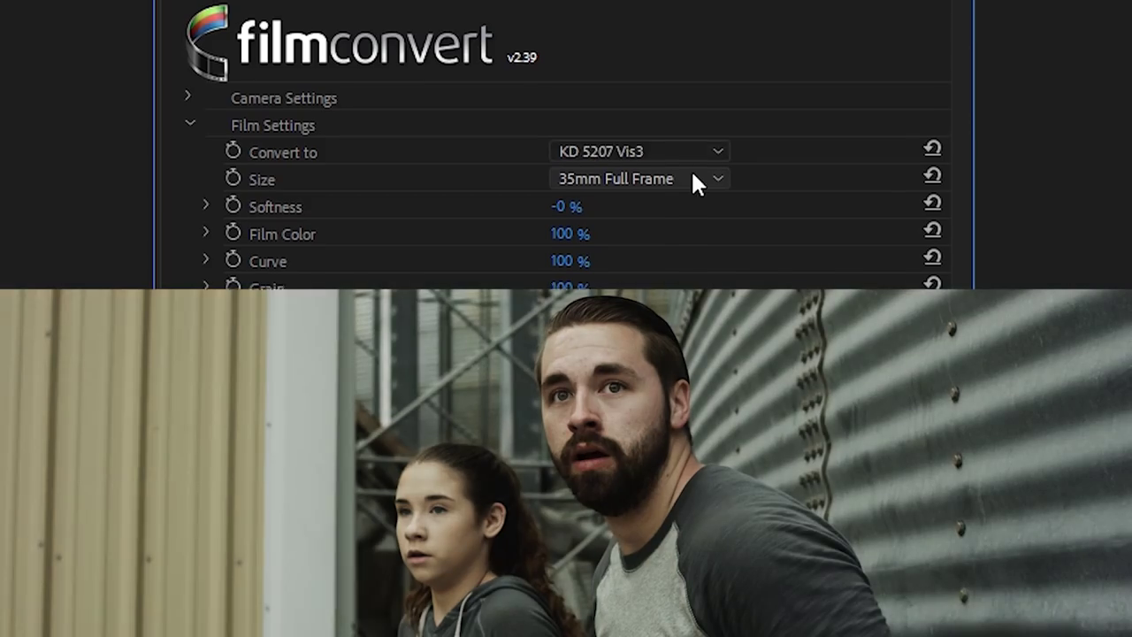
Set the film size to Super 35
left_click(691, 159)
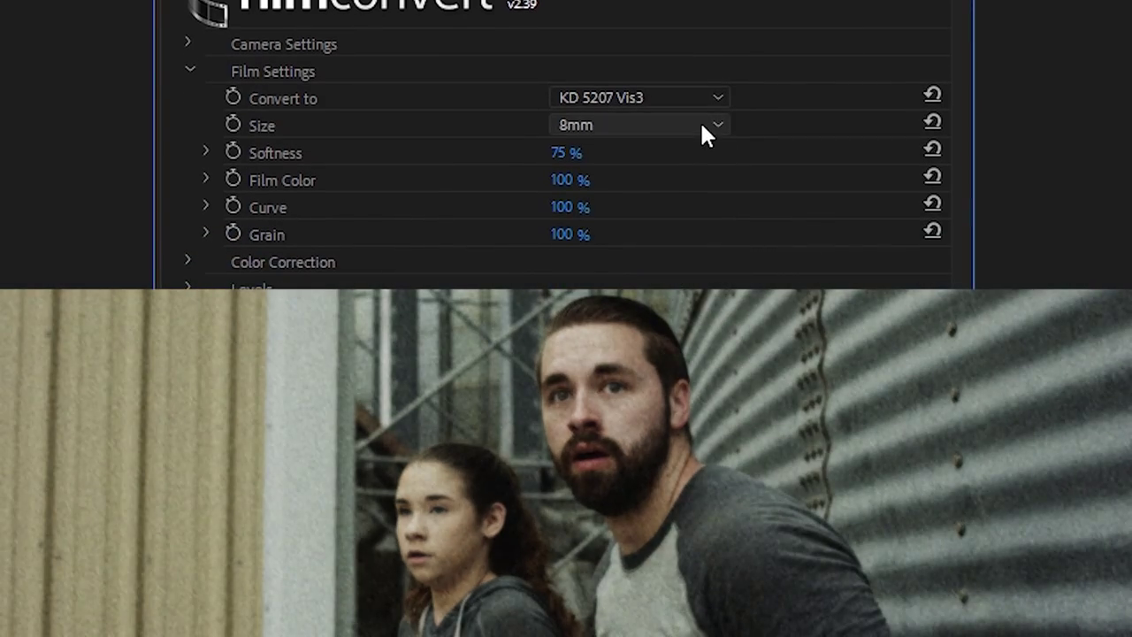
key("Down")
key("Down")
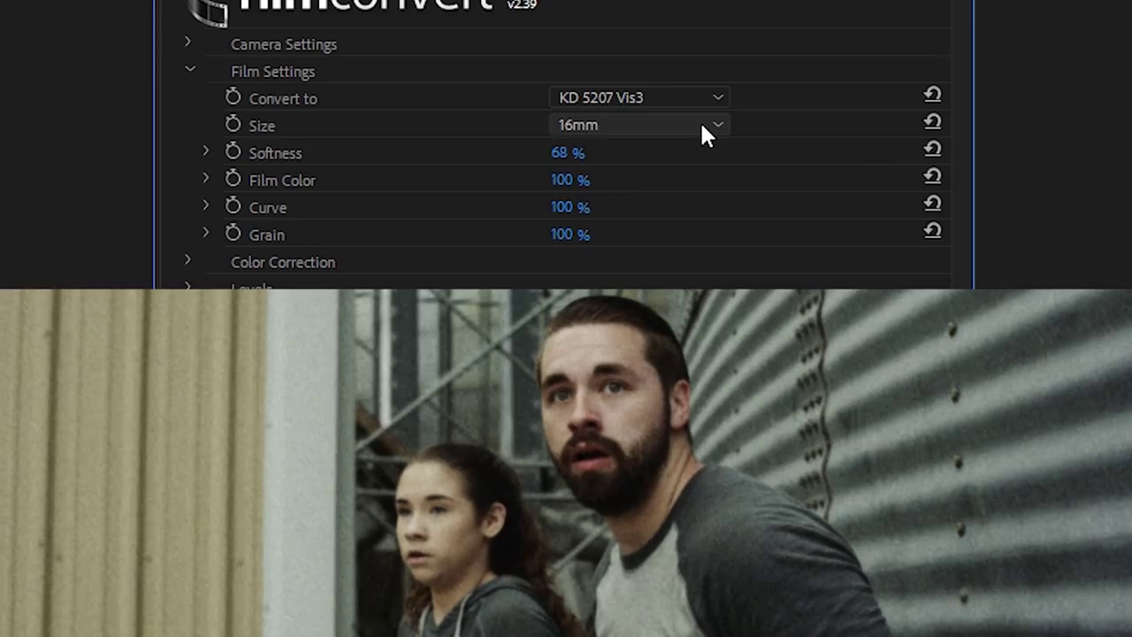
key("Down")
key("Down")
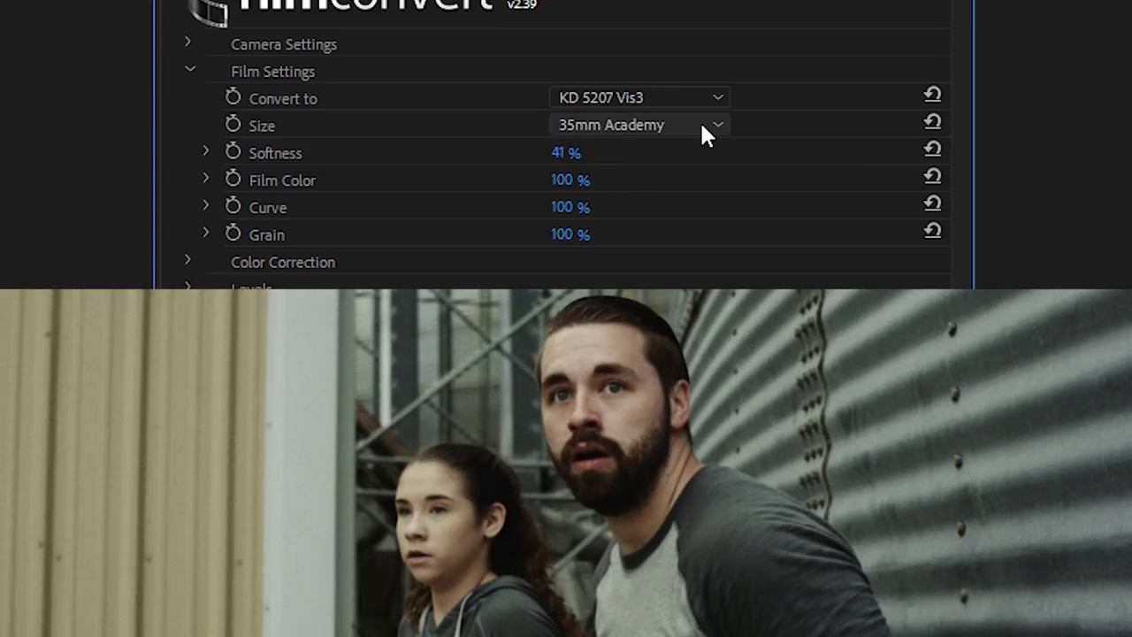
key("Down")
key("Down")
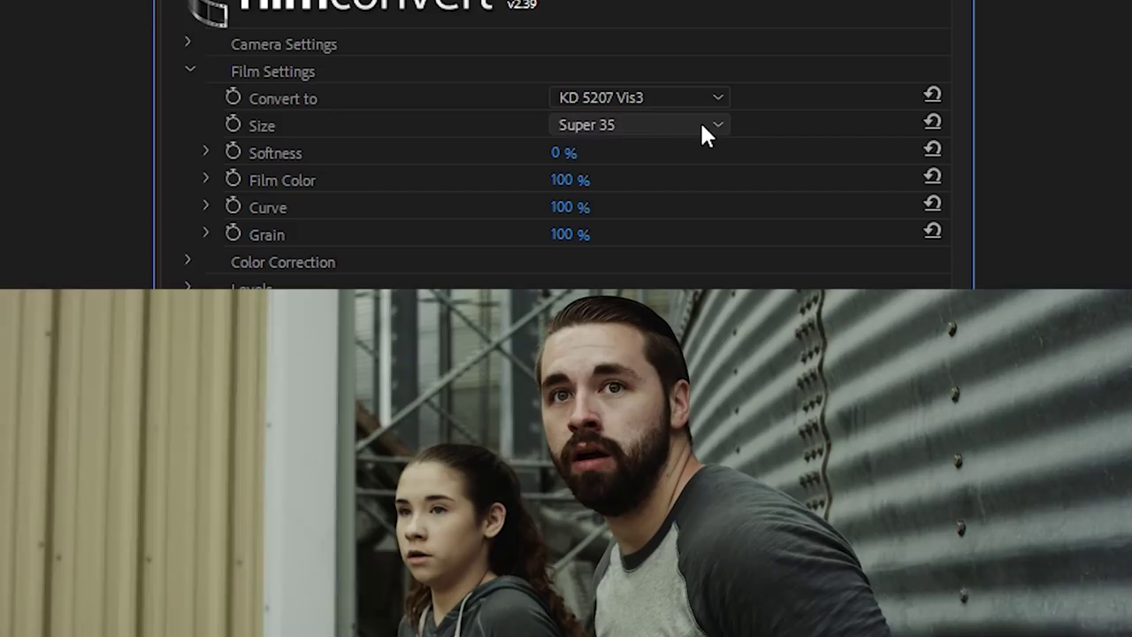
key("Down")
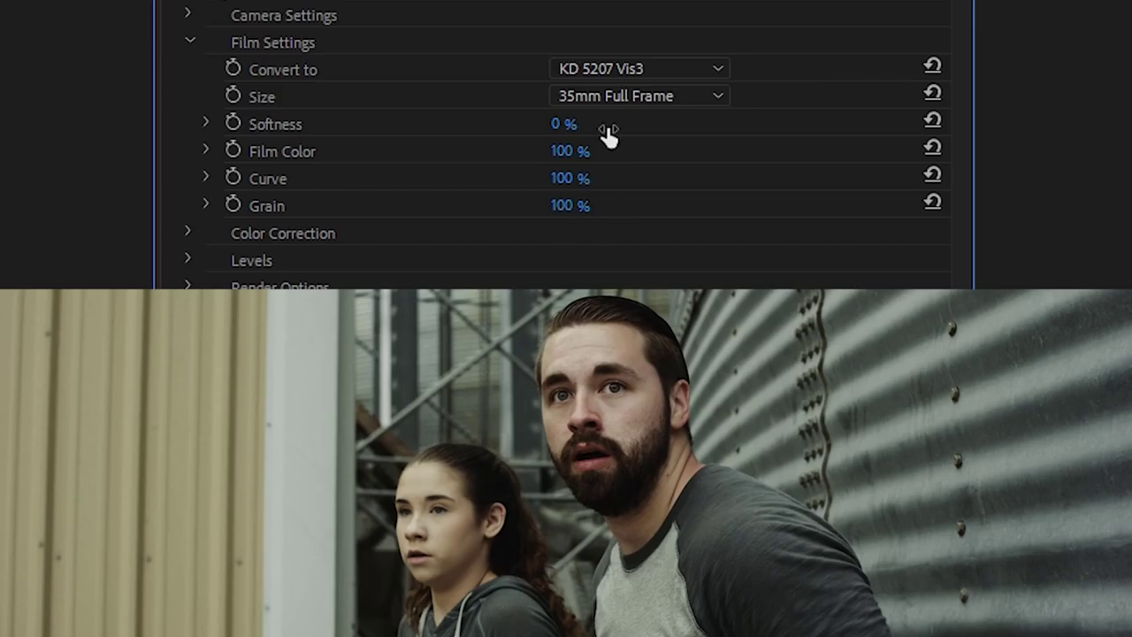
Set Film Color strength to 80% and reduce Curve to 78%
left_click(570, 151)
type("64")
key("Return")
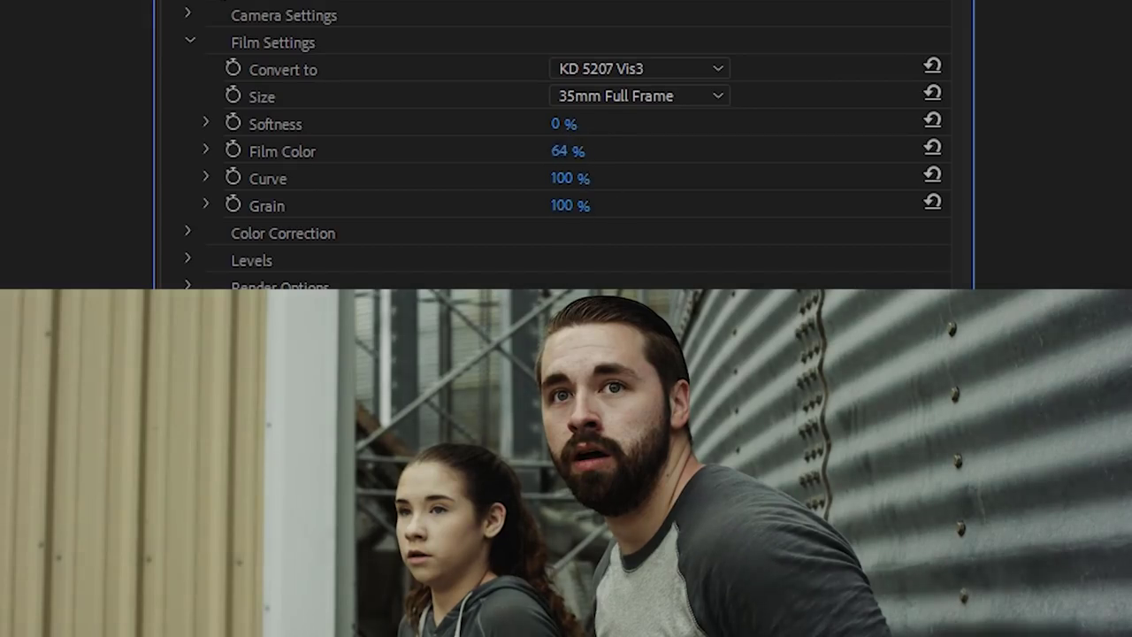
mouse_move(568, 151)
left_mouse_down()
mouse_move(531, 151)
mouse_move(619, 151)
mouse_move(522, 151)
mouse_move(646, 151)
mouse_move(553, 151)
left_mouse_up()
mouse_move(572, 182)
left_mouse_down()
mouse_move(519, 182)
mouse_move(556, 182)
left_mouse_up()
Compare grain levels and set FilmConvert Grain to 130%
left_click_drag(574, 209, 662, 209)
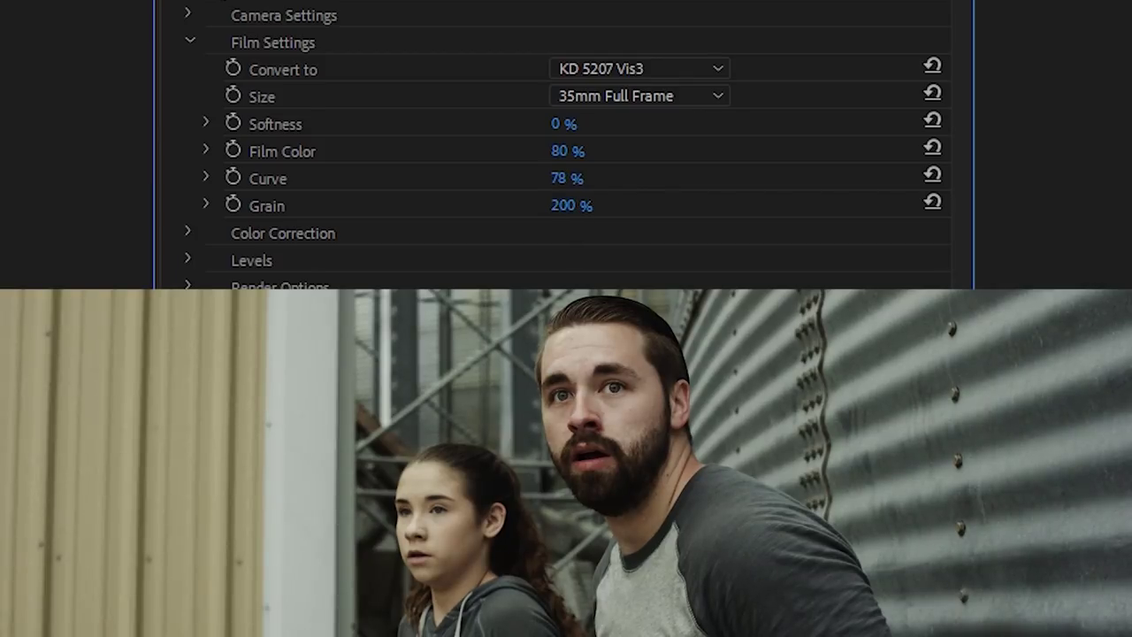
left_click_drag(576, 208, 399, 209)
left_click_drag(577, 206, 627, 206)
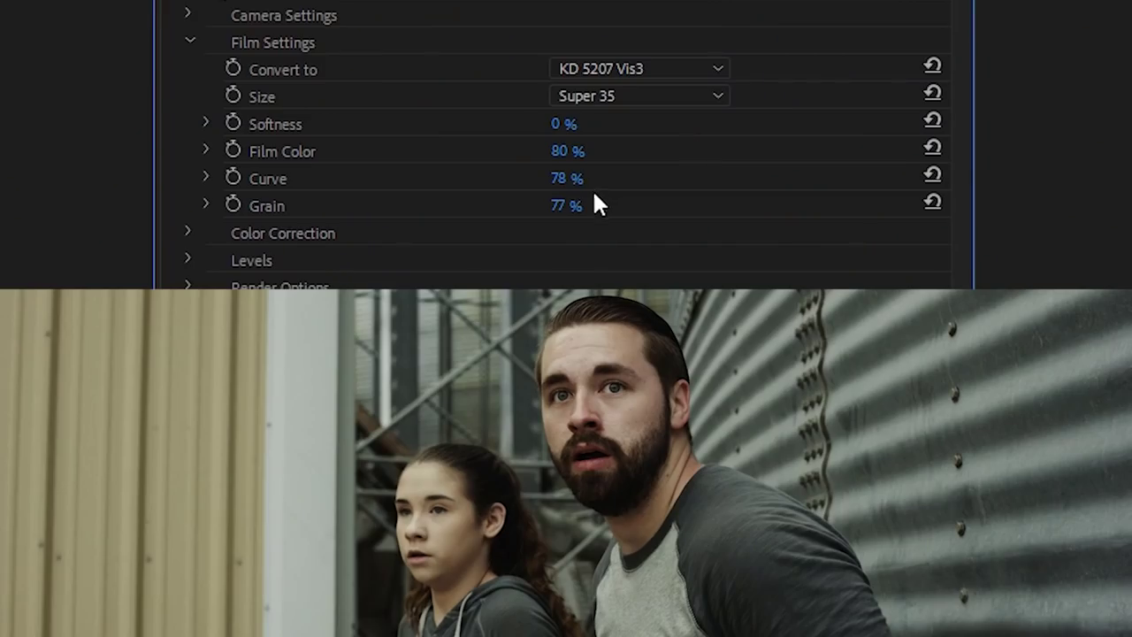
mouse_move(570, 205)
left_mouse_down()
mouse_move(610, 205)
mouse_move(595, 205)
left_mouse_up()
left_click_drag(568, 205, 583, 205)
left_click(569, 205)
type("13")
type("0")
key("Return")
left_click(190, 42)
Set FilmConvert Color Correction saturation to 111%
left_click(189, 68)
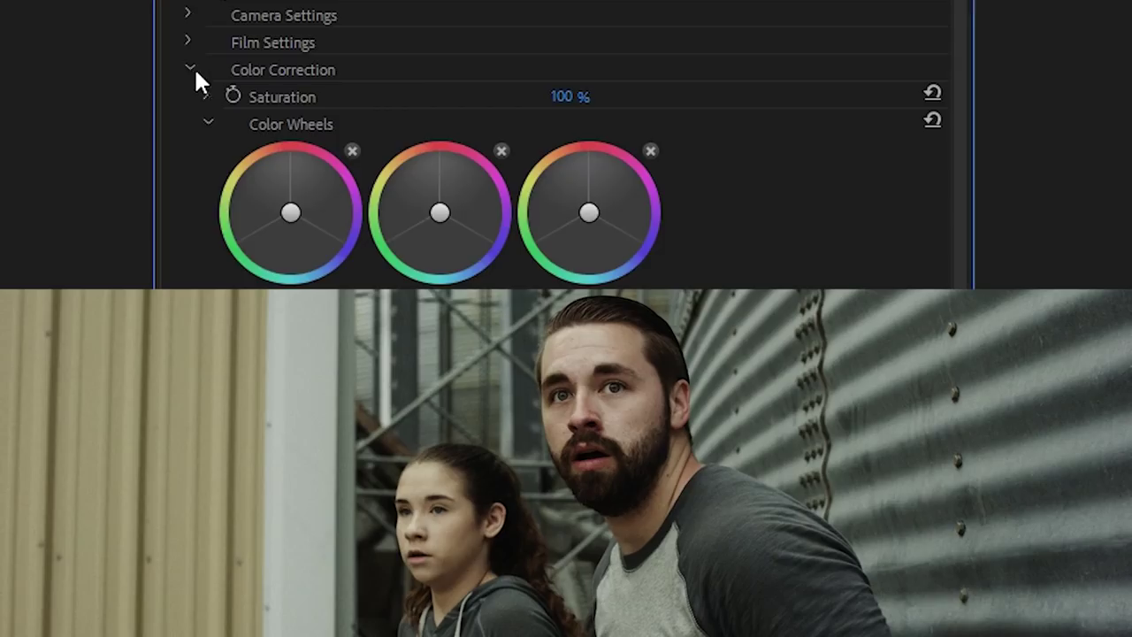
scroll(466, 25, "down", 2)
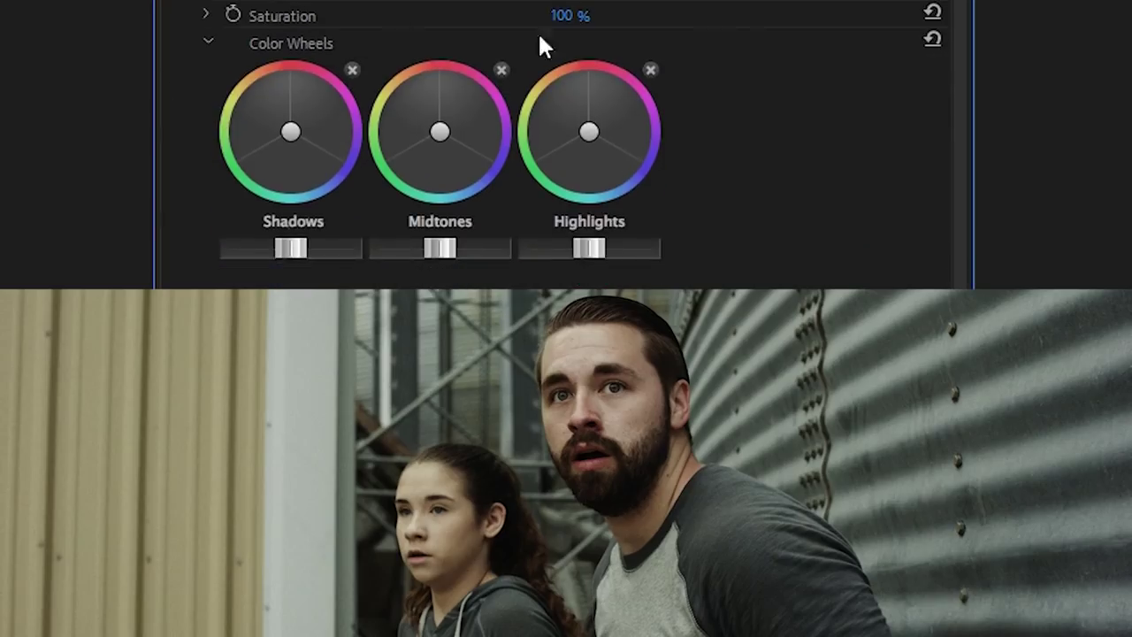
left_click_drag(563, 18, 574, 17)
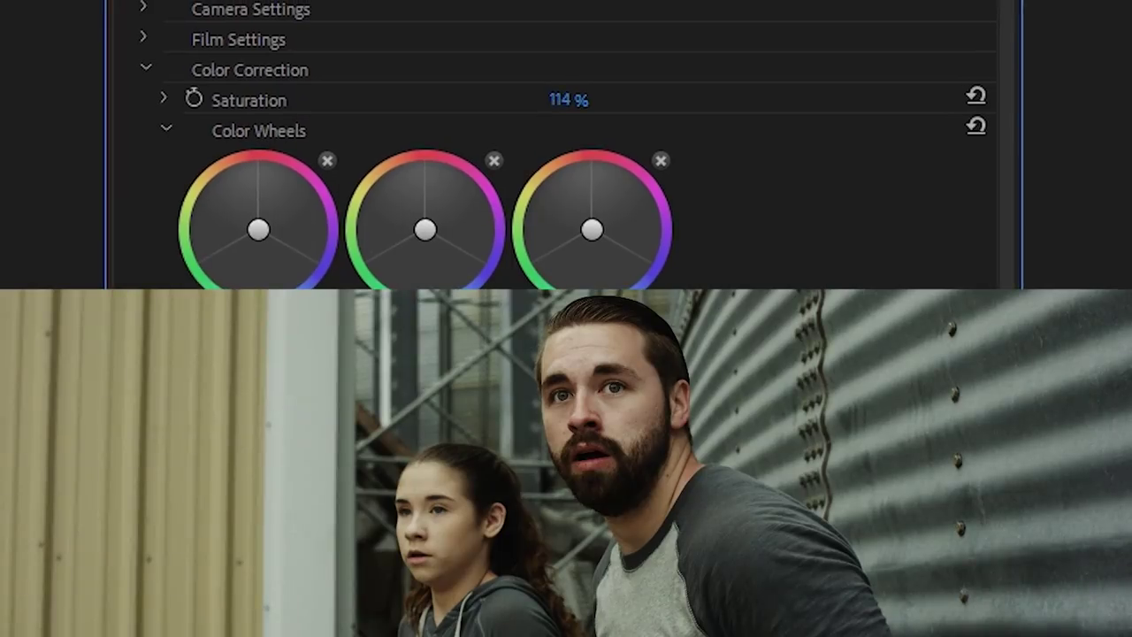
left_click_drag(568, 100, 566, 100)
Set the shadow tint amount to 0, removing the shadow tint
scroll(278, 282, "down", 3)
scroll(726, 68, "down", 3)
scroll(725, 69, "down", 3)
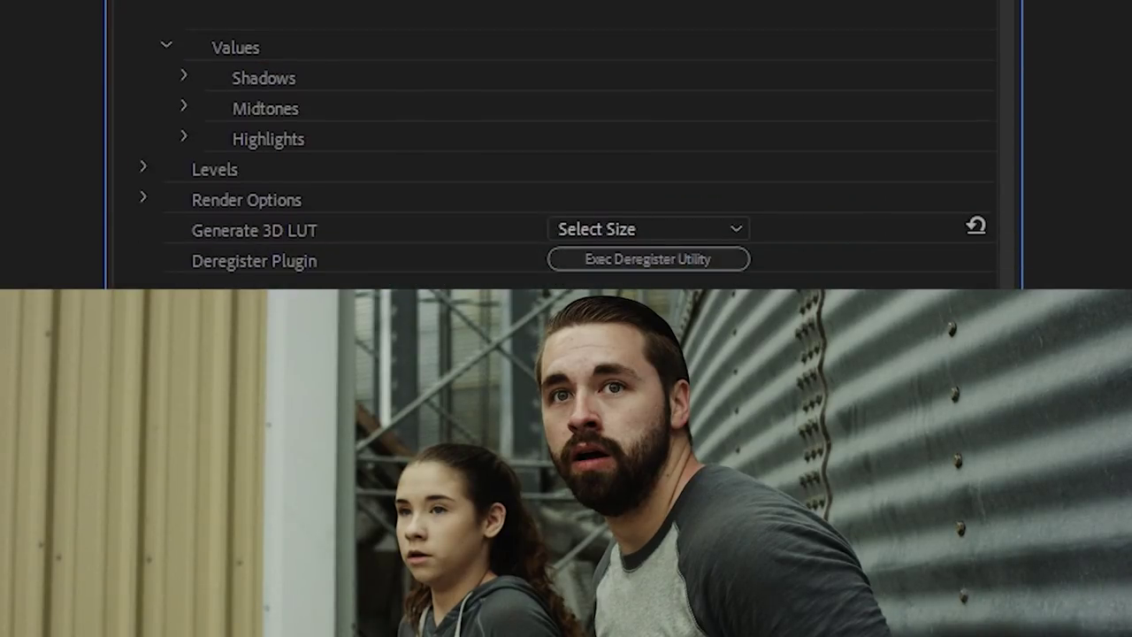
left_click(184, 75)
scroll(425, 80, "down", 2)
scroll(477, 97, "up", 1)
scroll(504, 137, "up", 1)
left_click_drag(567, 105, 563, 87)
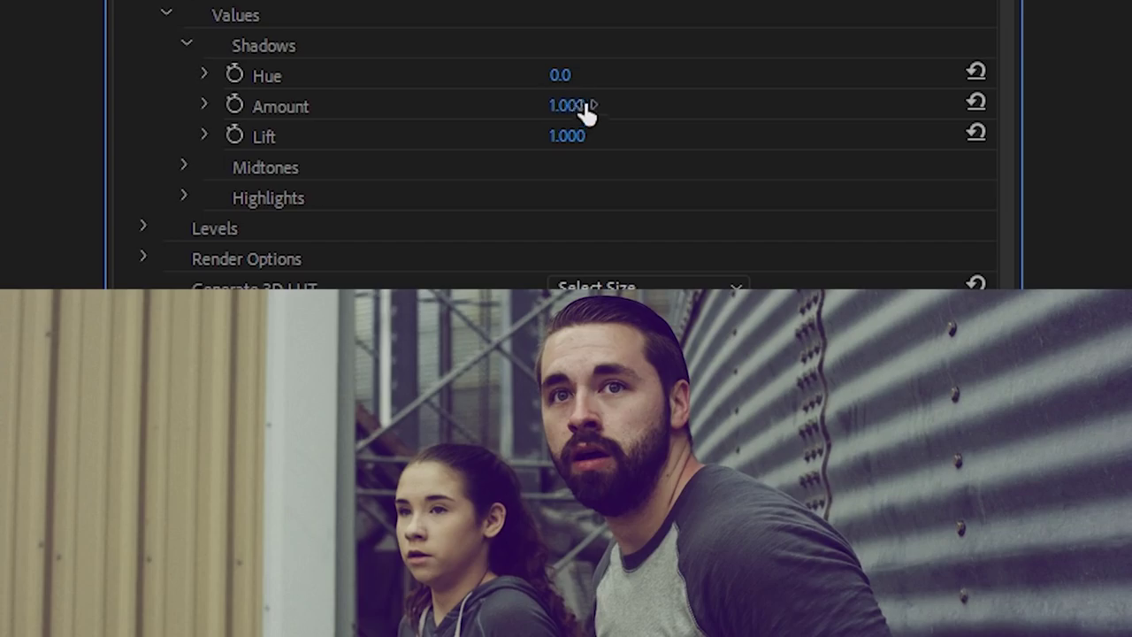
left_click_drag(567, 78, 638, 78)
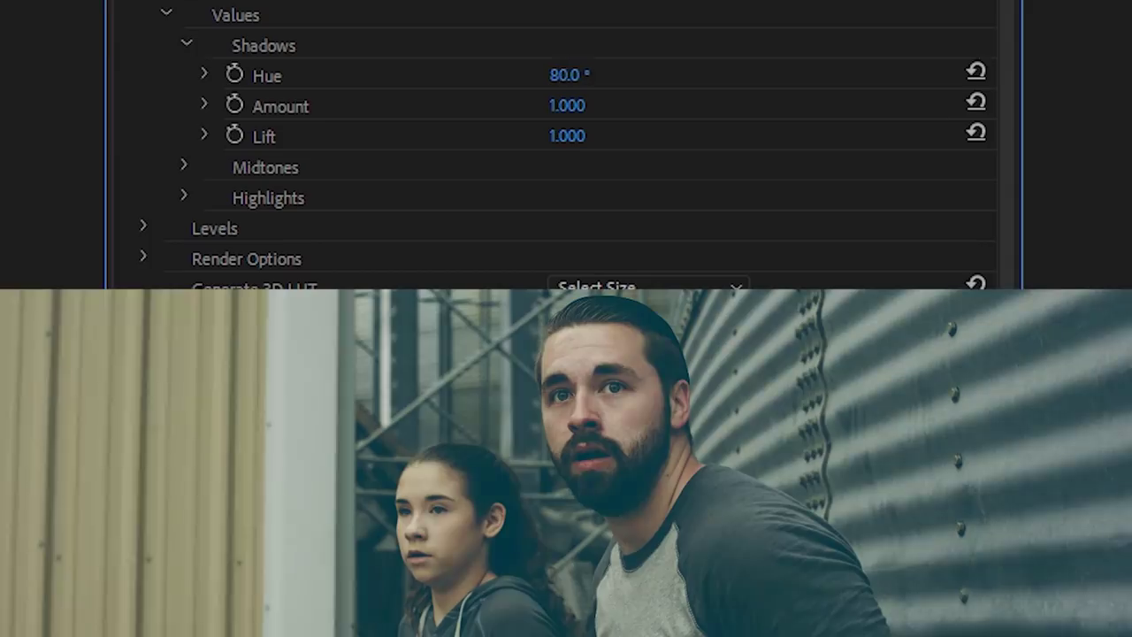
left_click_drag(584, 113, 496, 113)
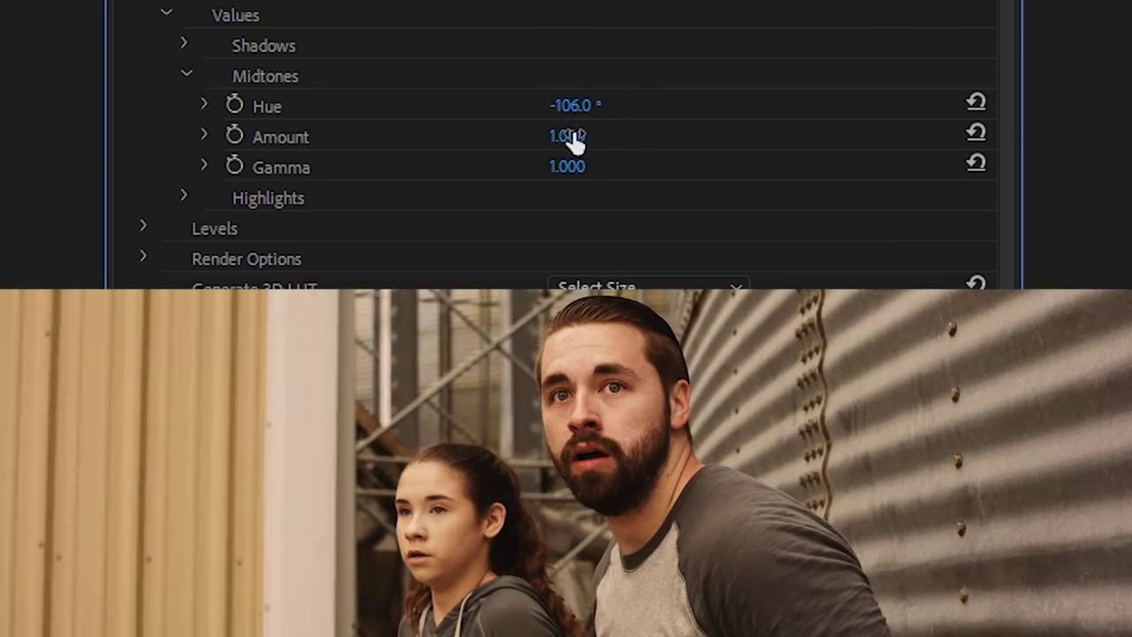
Set midtone tint amount to 0.4 and highlight tint to hue -4° at 0.1
left_click_drag(574, 142, 521, 141)
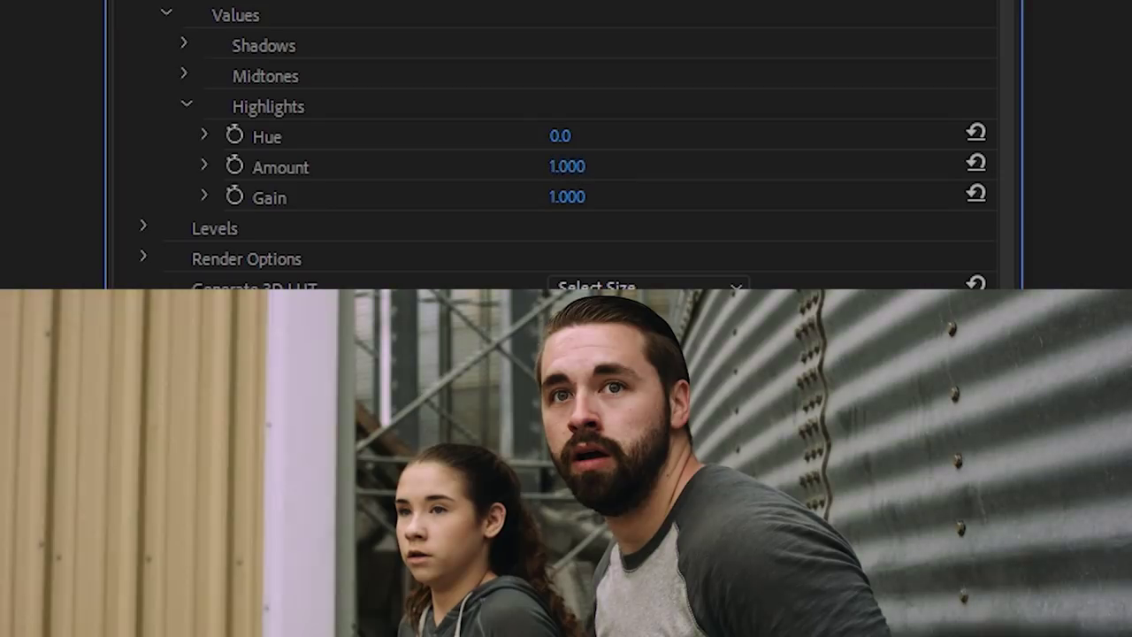
left_click_drag(565, 137, 540, 137)
left_click_drag(569, 135, 542, 135)
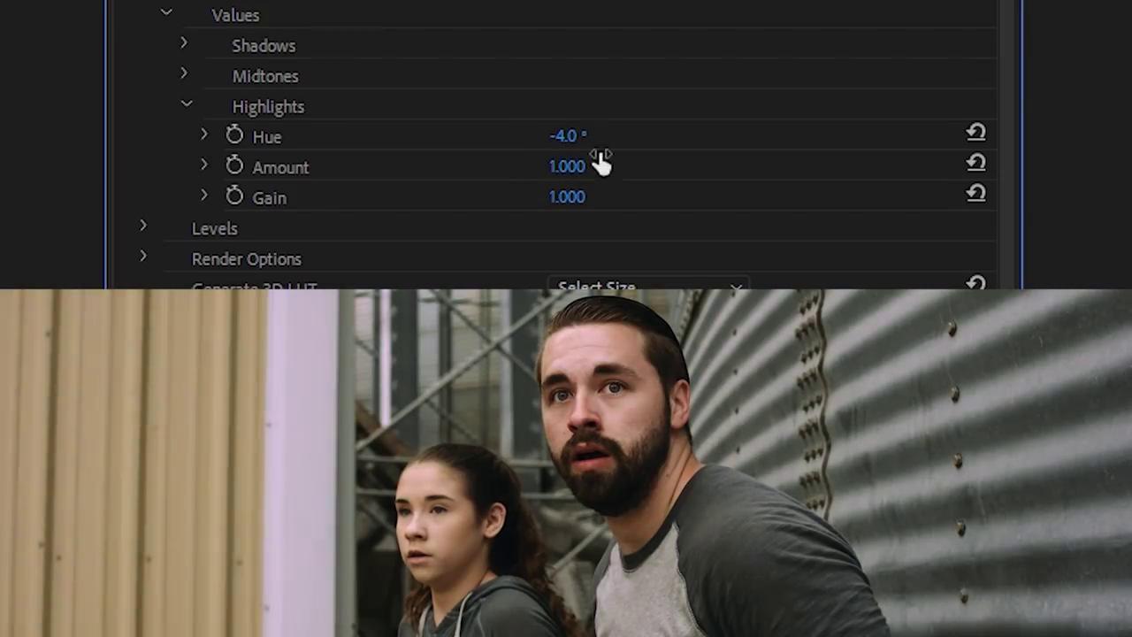
left_click_drag(595, 165, 550, 166)
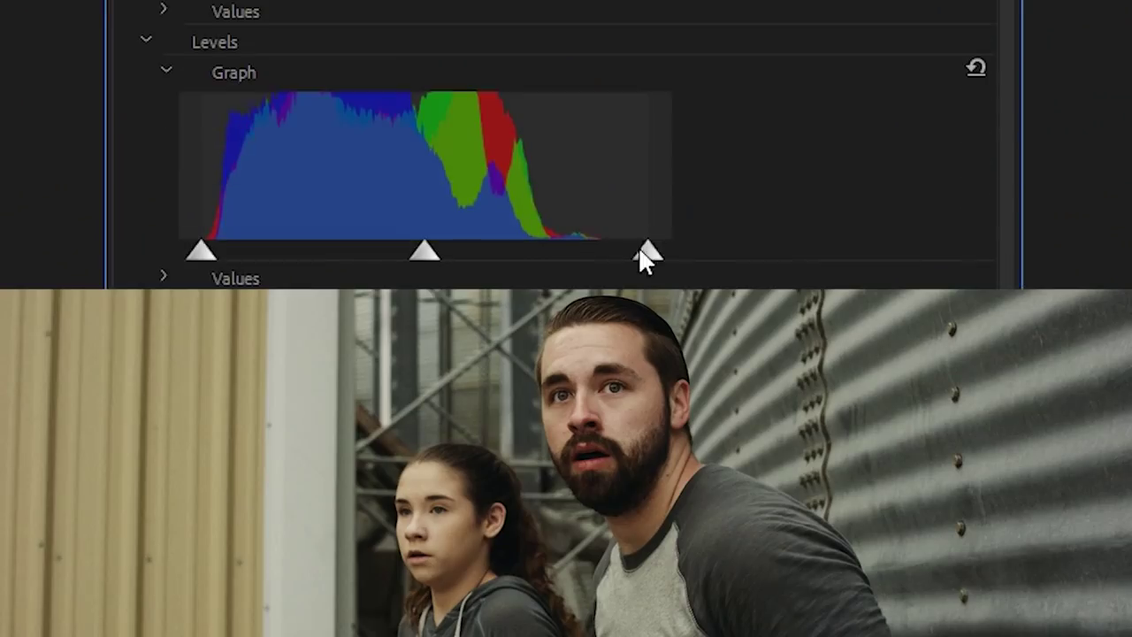
Pull the Levels white point in, shift the midtones, then check Render Options
mouse_move(647, 258)
left_mouse_down()
mouse_move(619, 278)
mouse_move(652, 279)
mouse_move(624, 272)
left_mouse_up()
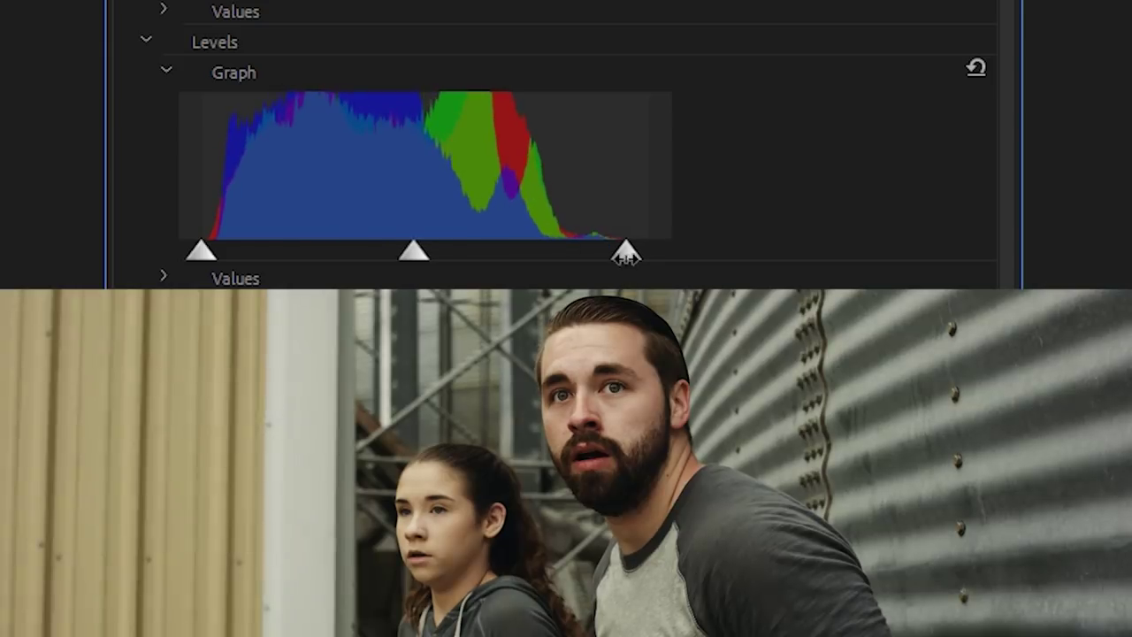
left_click_drag(414, 252, 454, 254)
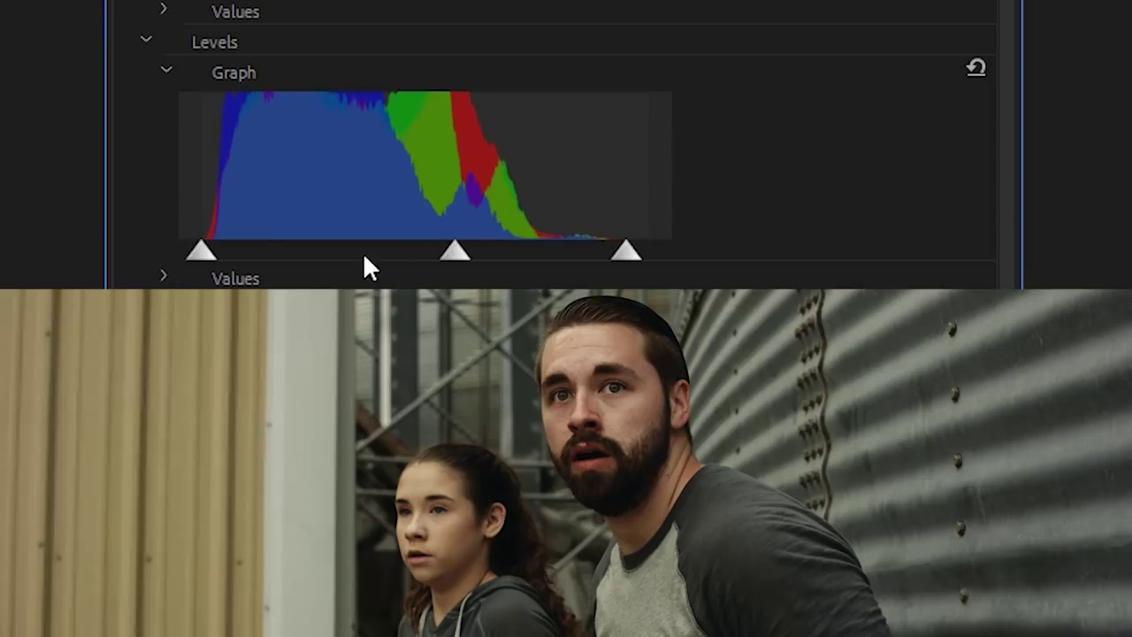
left_click(146, 39)
left_click(143, 105)
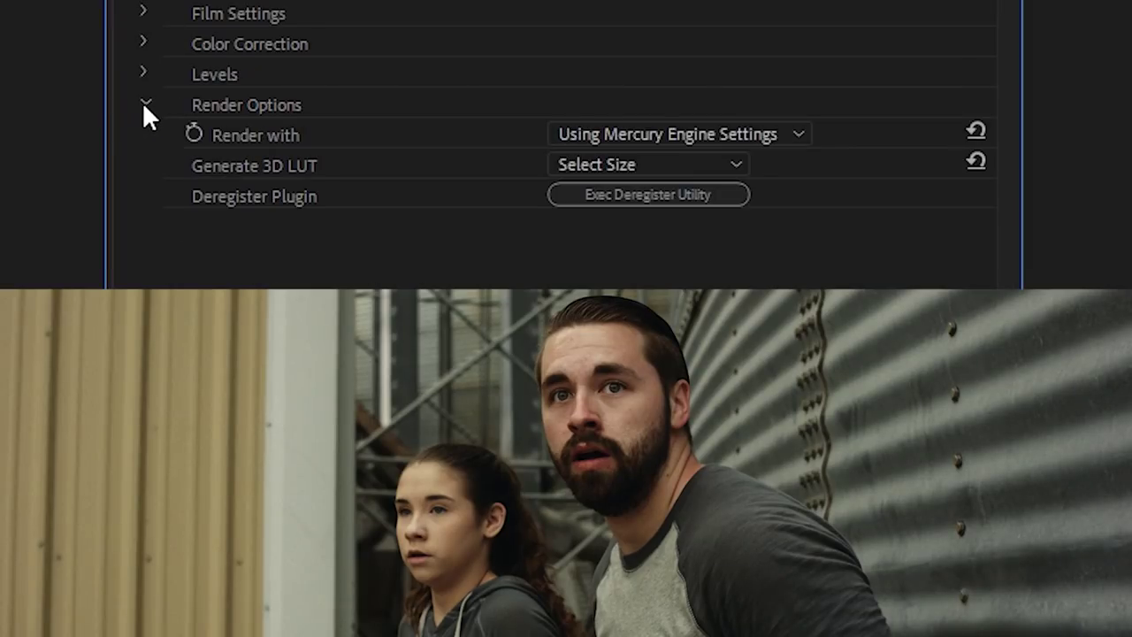
left_click(144, 106)
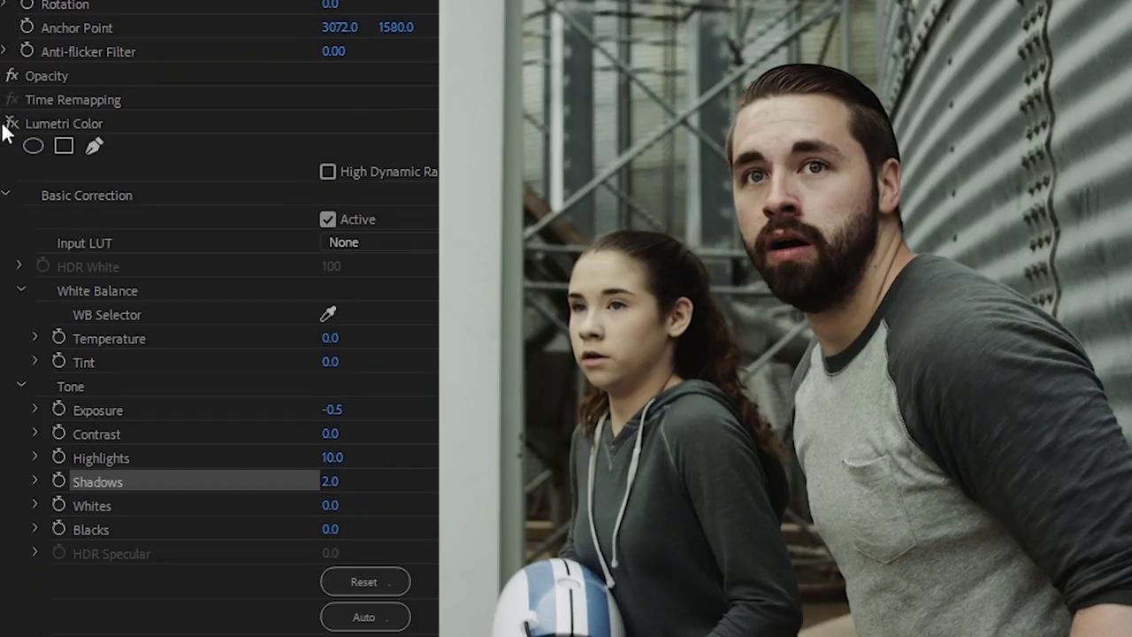
Scroll Effect Controls down to Lumetri's Creative section and its Look list
scroll(189, 54, "down", 3)
scroll(225, 177, "down", 2)
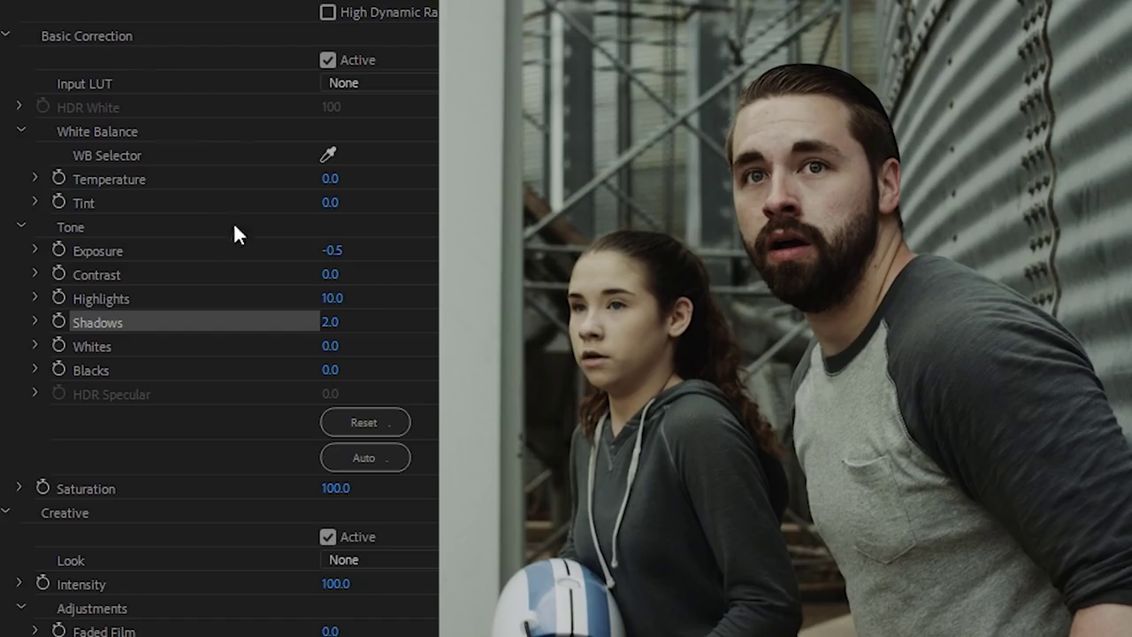
scroll(248, 226, "down", 3)
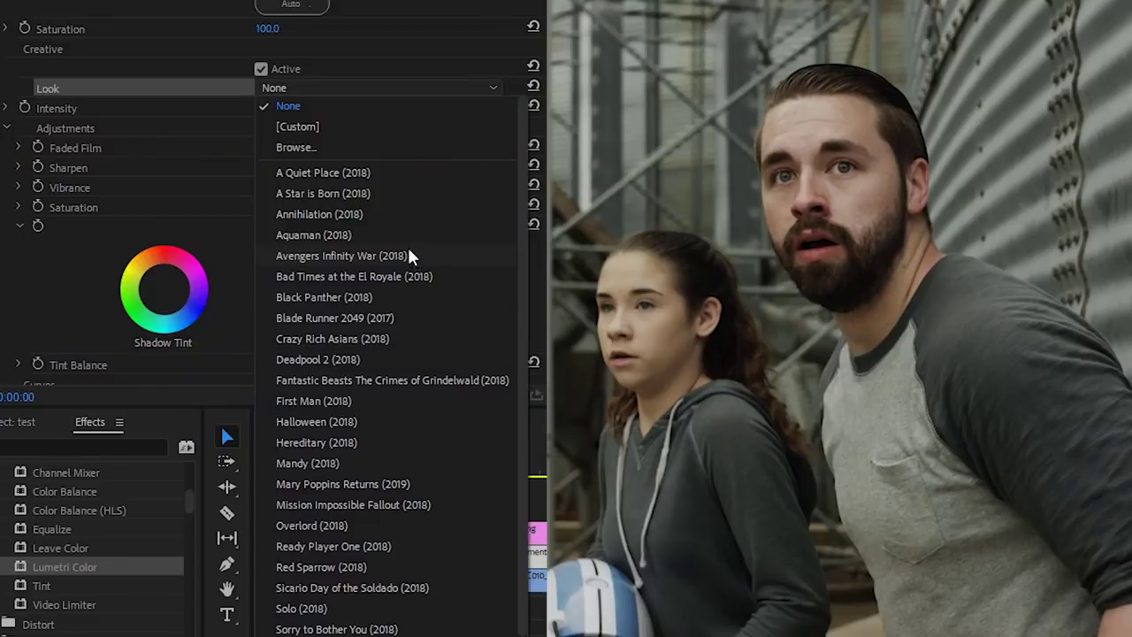
Apply the Black Panther (2018) look and lower its Intensity to 74
left_click(403, 180)
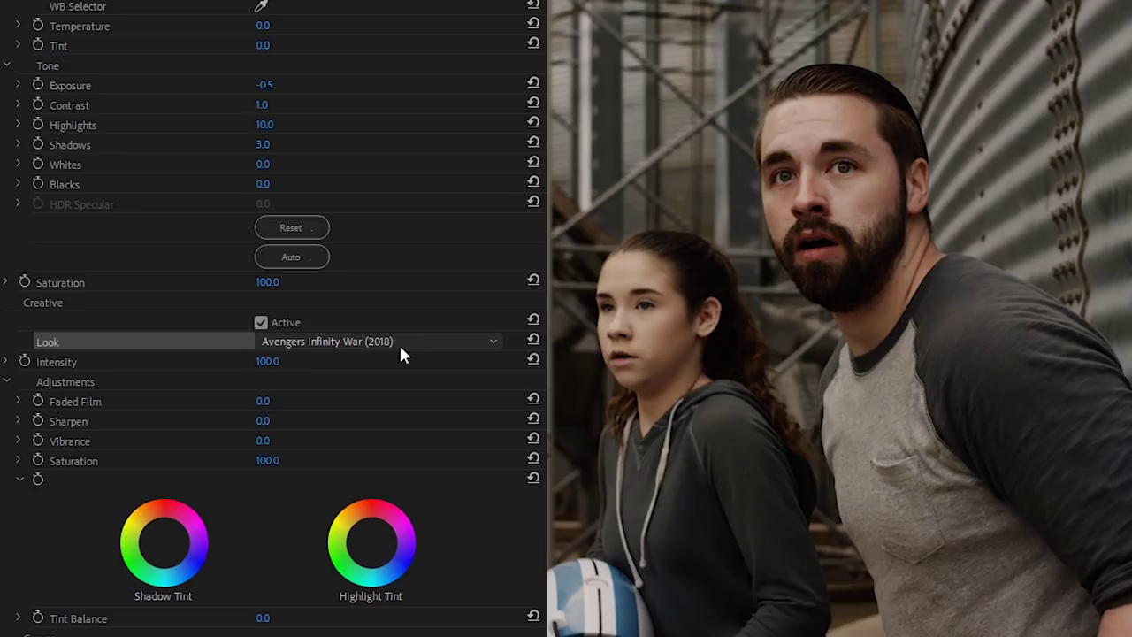
key("Down")
key("Down")
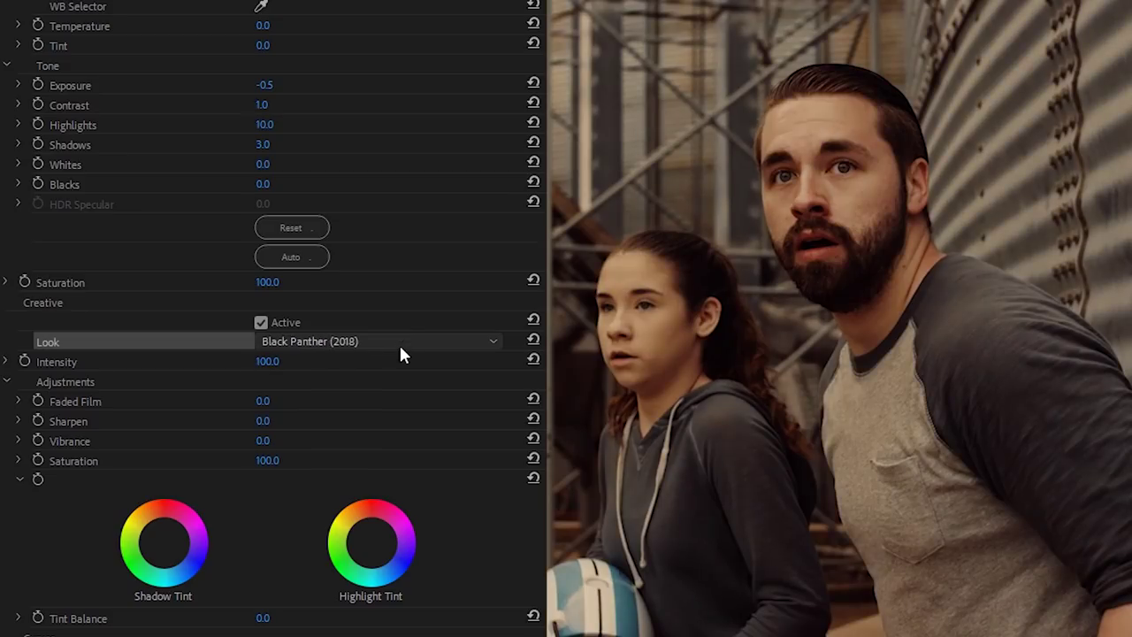
key("Down")
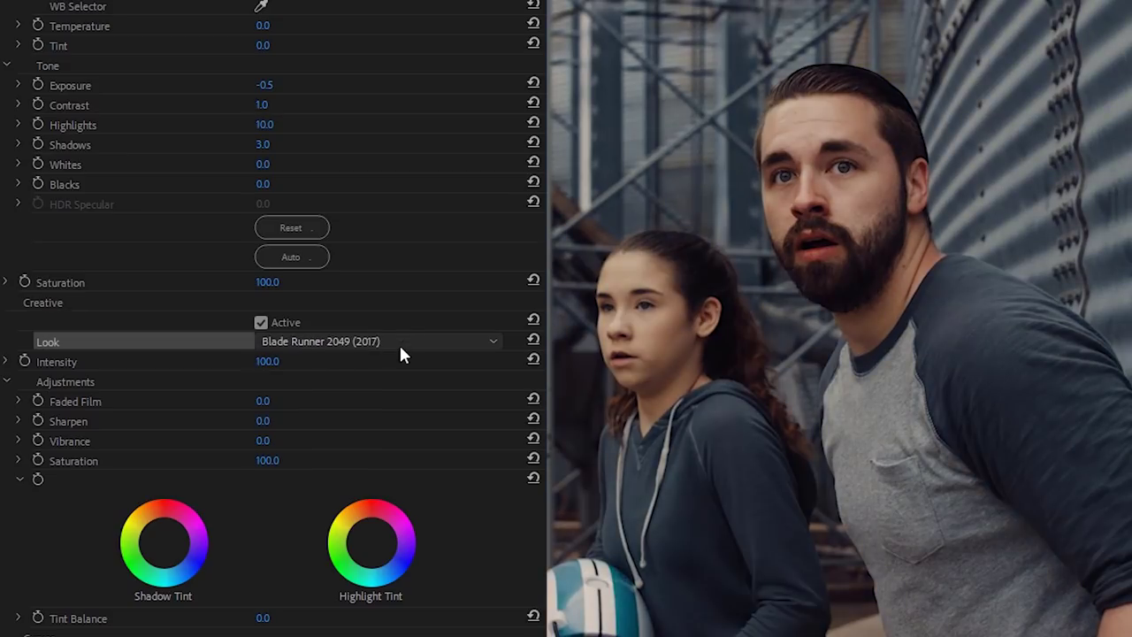
key("Up")
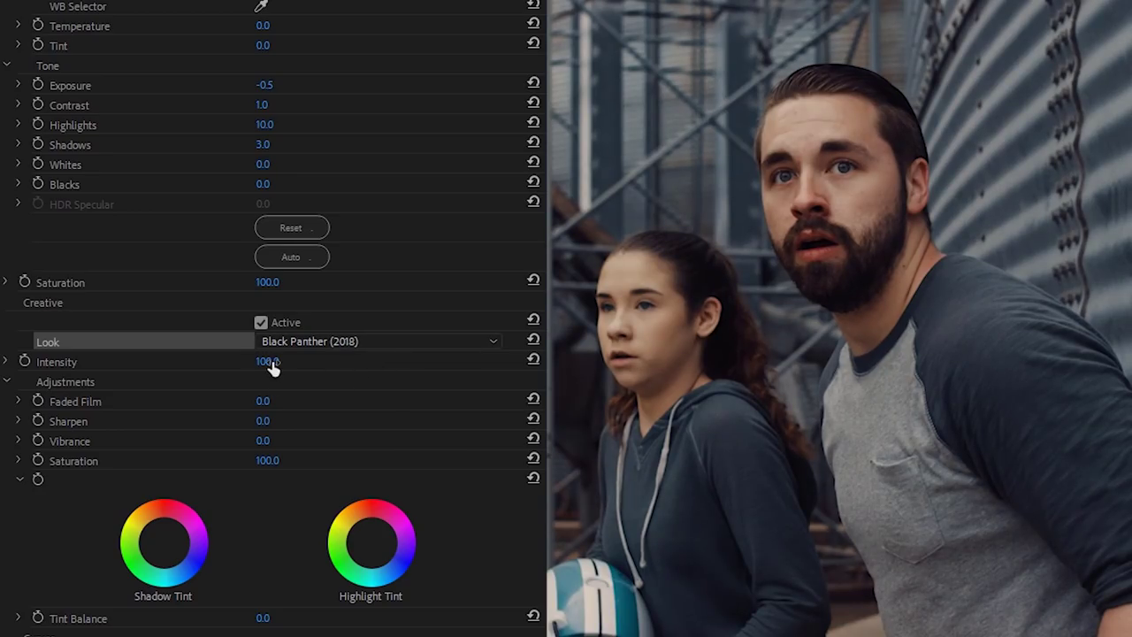
mouse_move(272, 367)
left_mouse_down()
mouse_move(244, 361)
mouse_move(277, 363)
left_mouse_up()
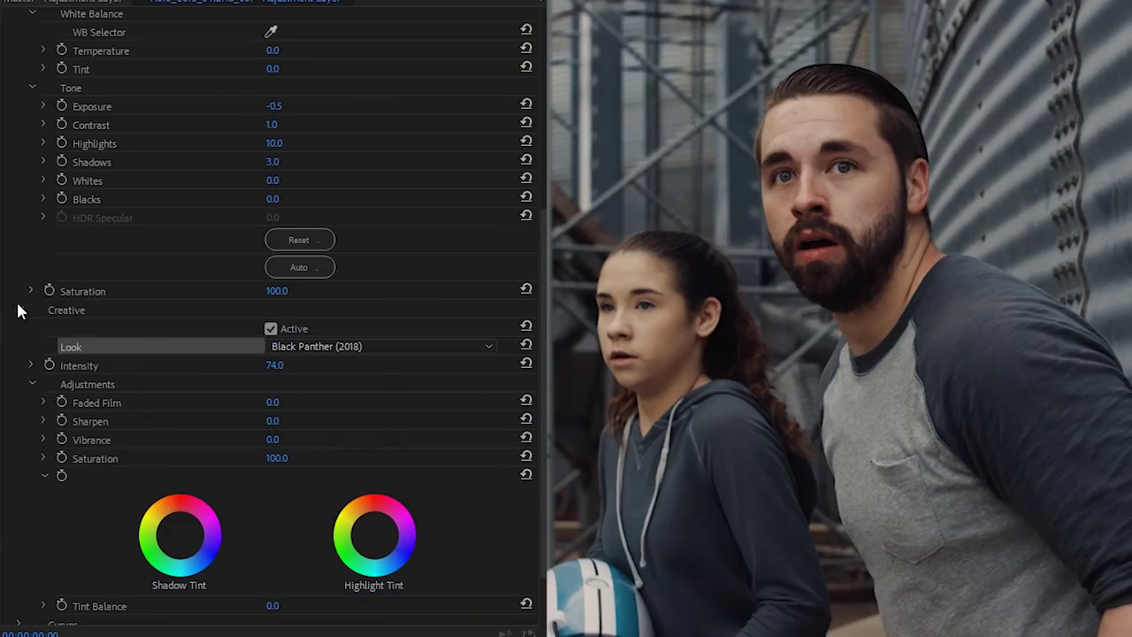
Lower FilmConvert film settings to curve 39% and grain 150%
left_click(18, 309)
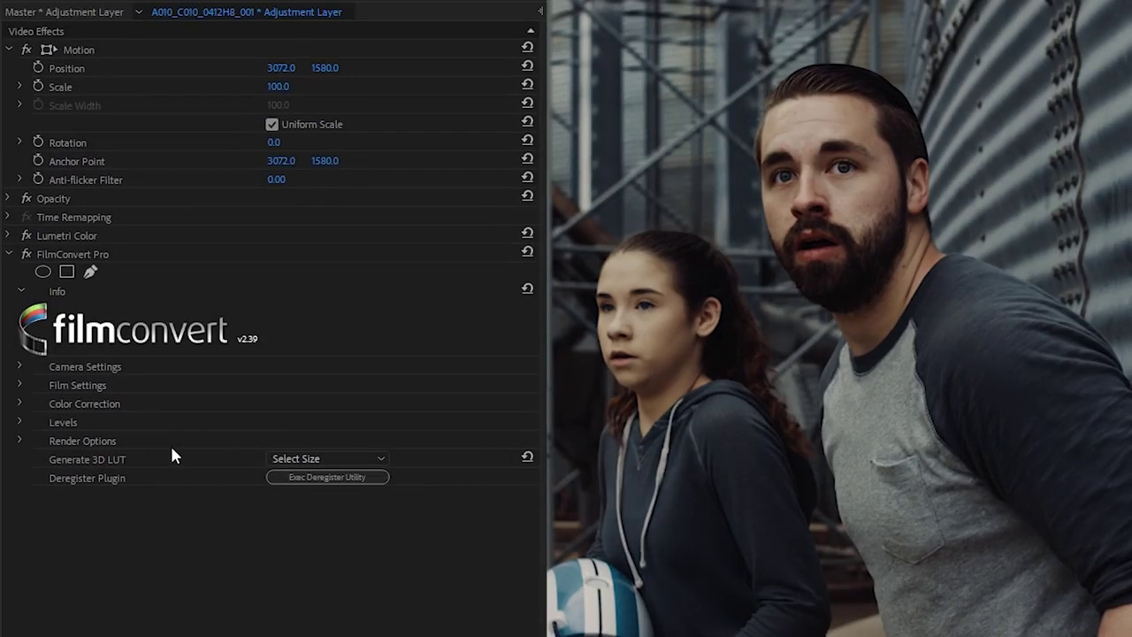
left_click(77, 385)
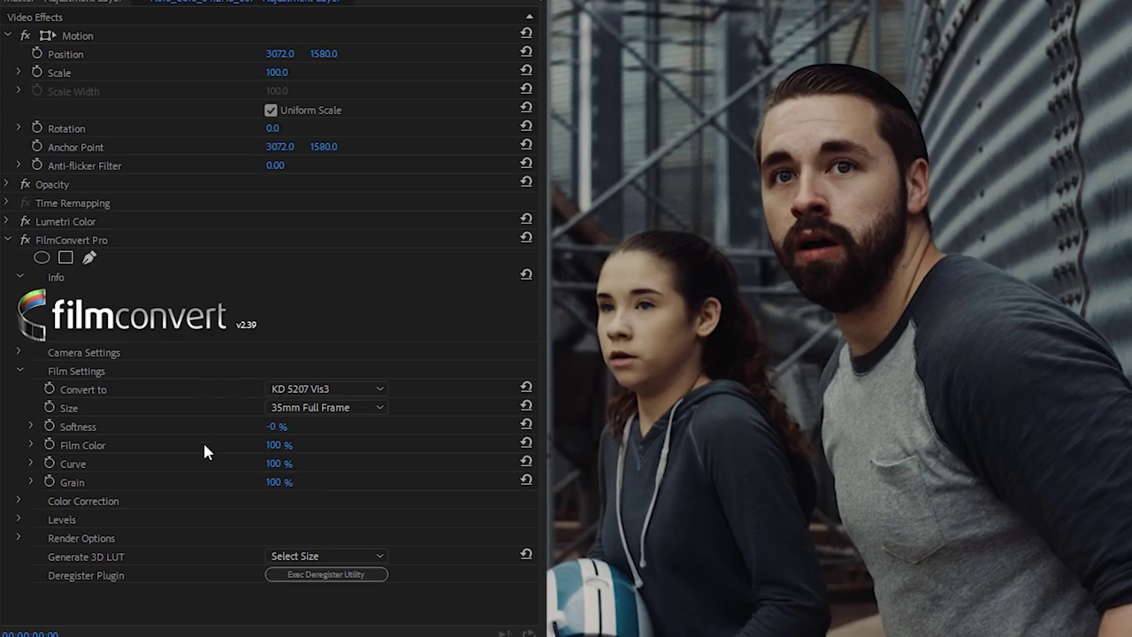
mouse_move(280, 463)
left_mouse_down()
mouse_move(230, 463)
mouse_move(292, 464)
mouse_move(239, 445)
mouse_move(288, 445)
mouse_move(221, 482)
mouse_move(380, 482)
left_mouse_up()
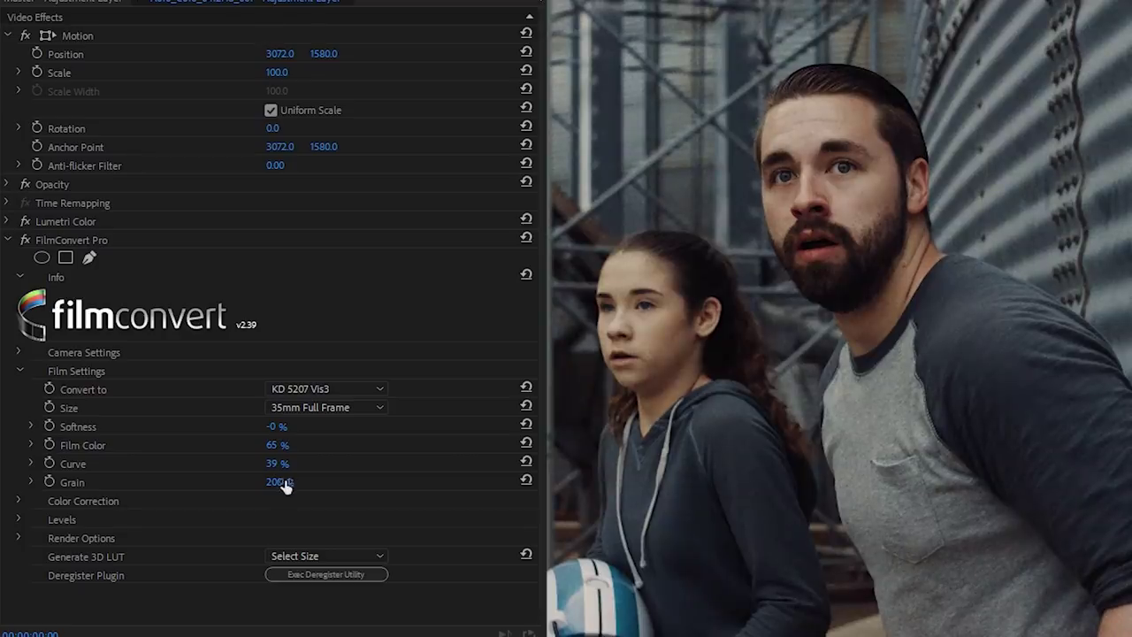
left_click_drag(268, 482, 252, 482)
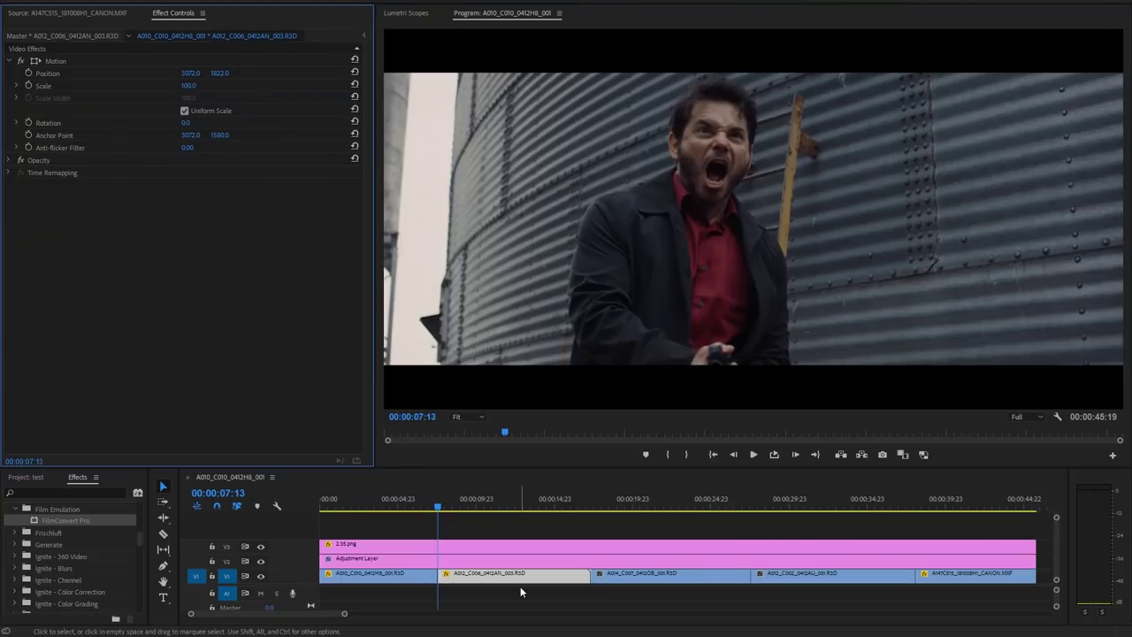
Brighten the close-up's Lumetri correction to highlights 58 and shadows -4
key("Down")
key("Down")
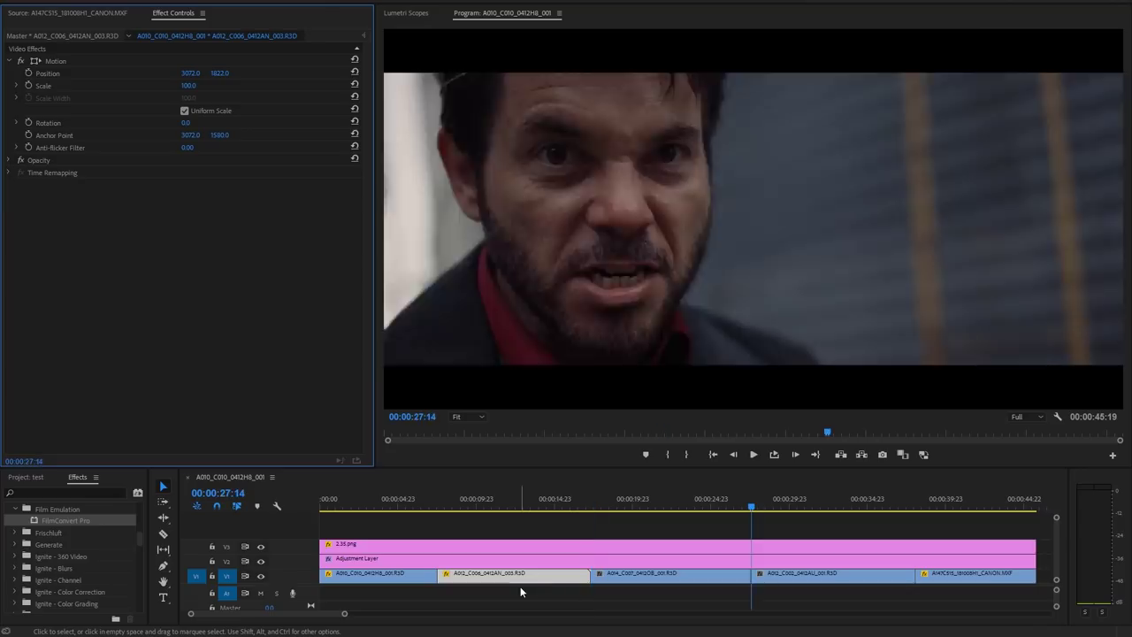
key("Up")
key("Up")
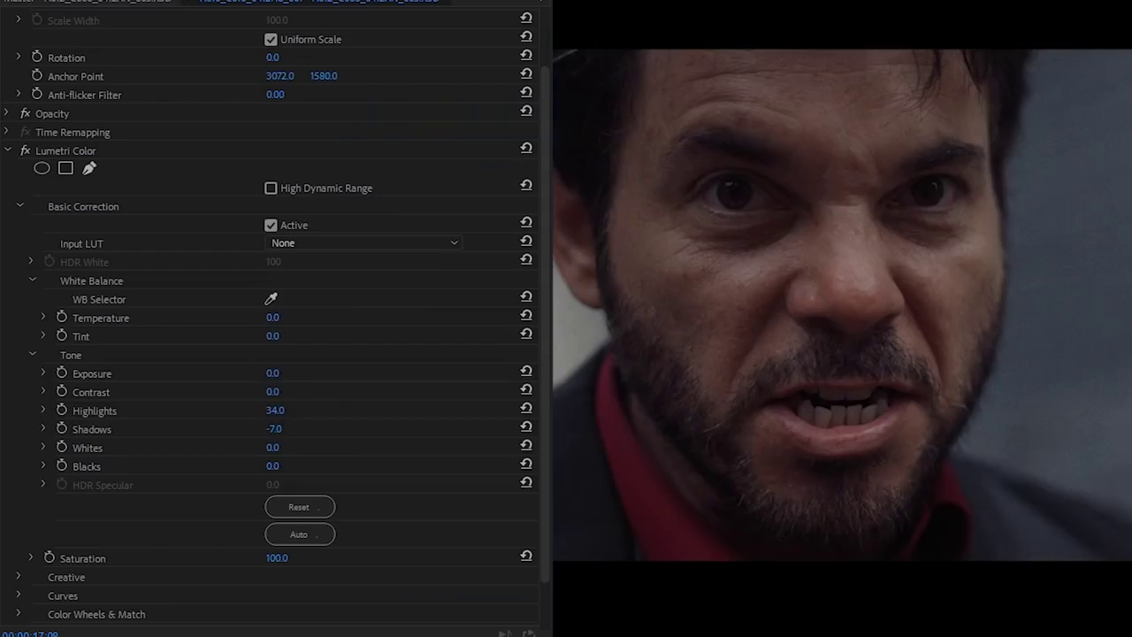
scroll(18, 283, "up", 2)
left_click(20, 277)
mouse_move(283, 480)
left_mouse_down()
mouse_move(301, 480)
mouse_move(290, 500)
left_mouse_up()
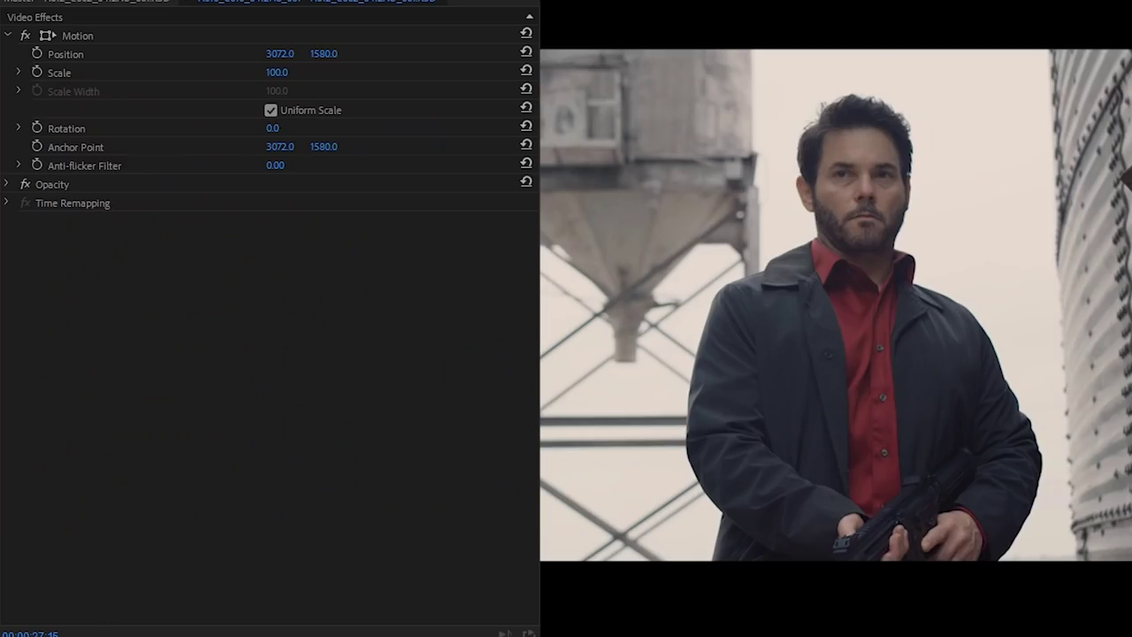
Paste the copied Lumetri colour correction onto the silo-side rifle shot
key("ctrl+v")
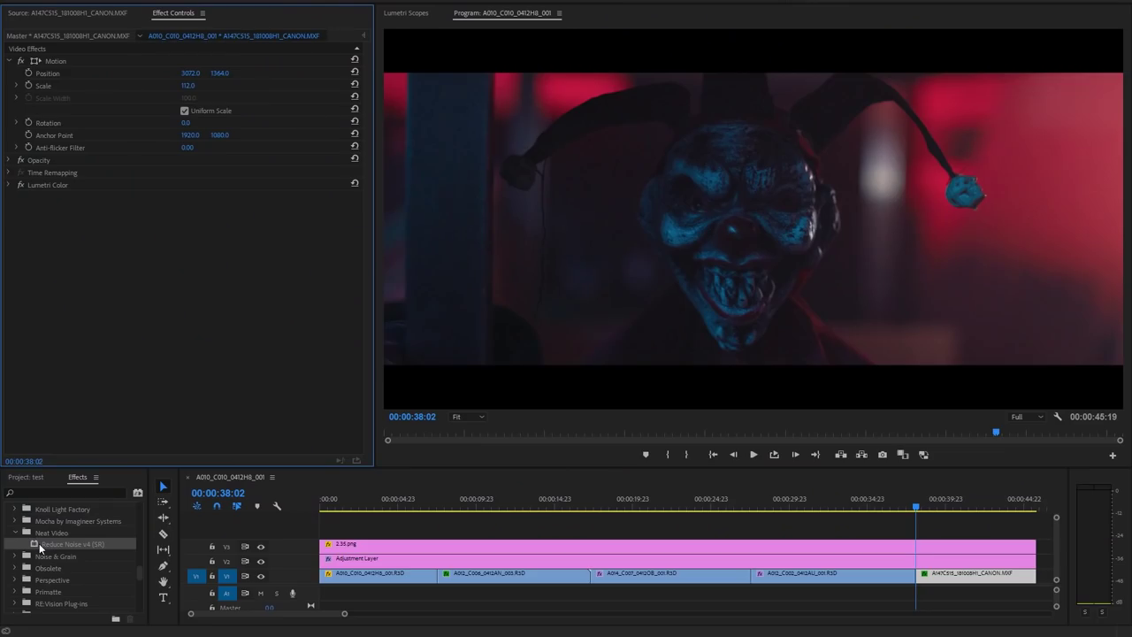
Add Neat Video Reduce Noise v4 (SR), then FilmConvert Pro, to the jester-mask clip
left_click_drag(39, 543, 53, 278)
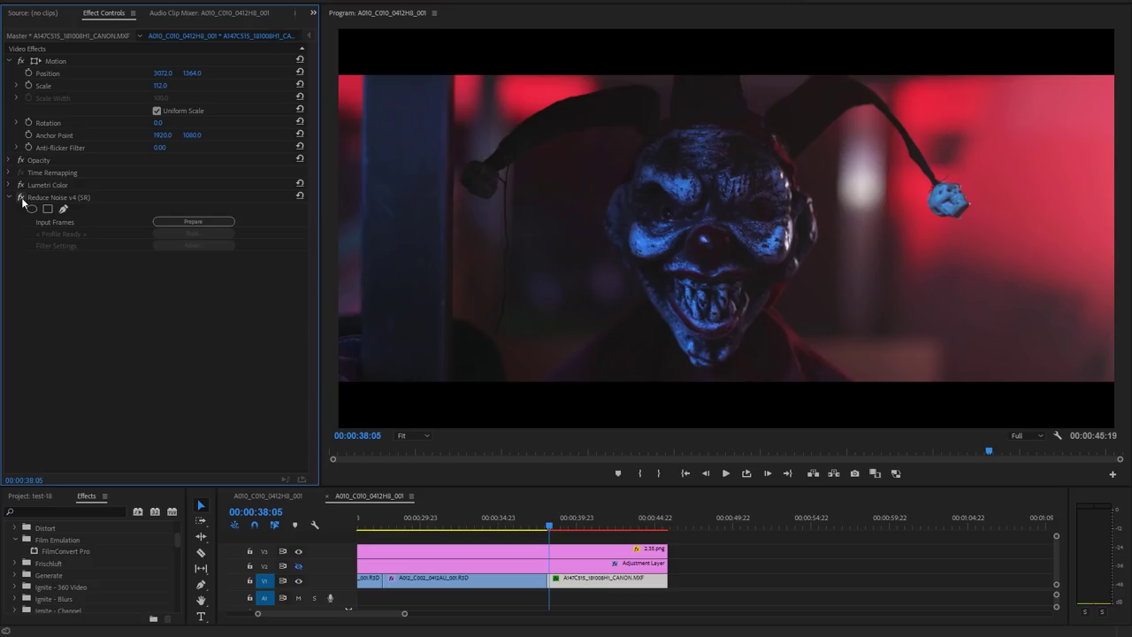
left_click_drag(65, 551, 135, 305)
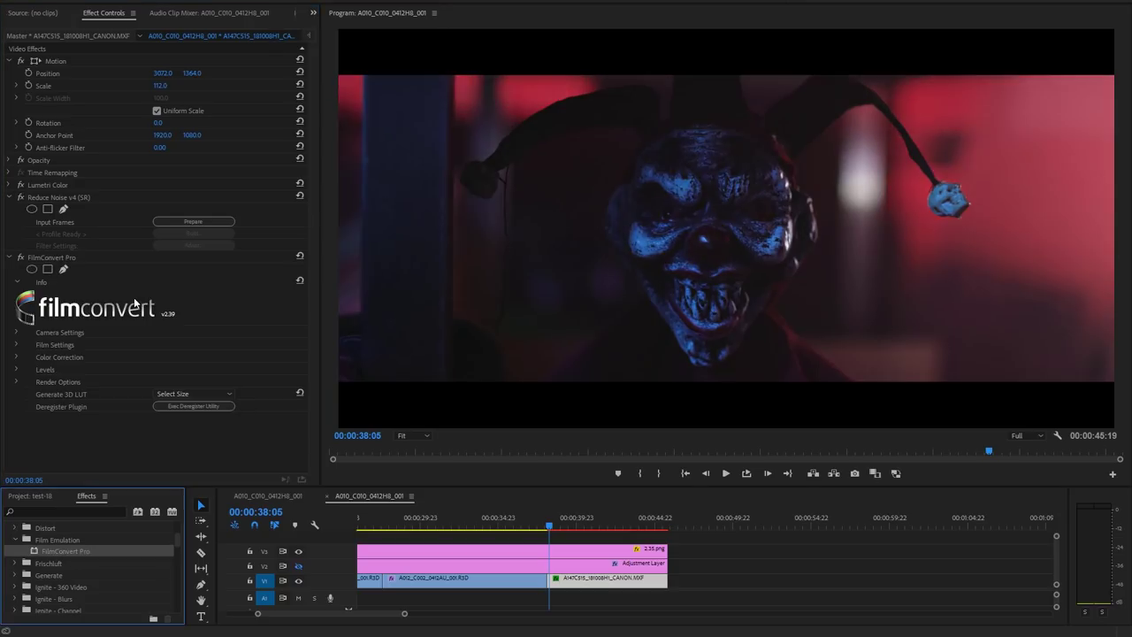